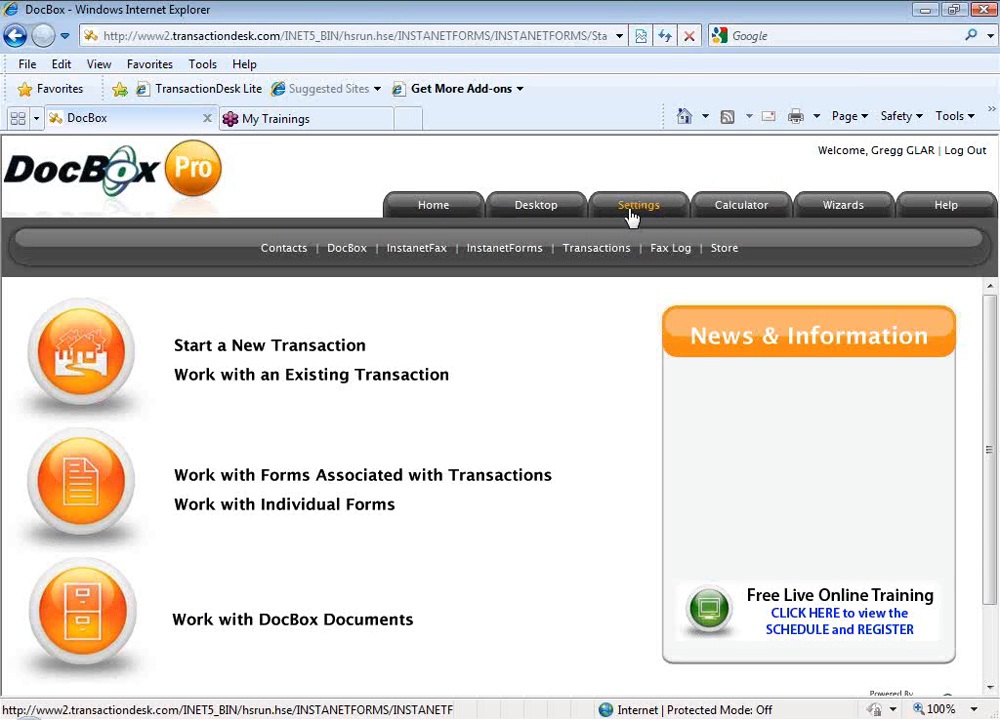
# Open the existing New Buyer Template from the transaction templates in the settings
pyautogui.click(632, 217)
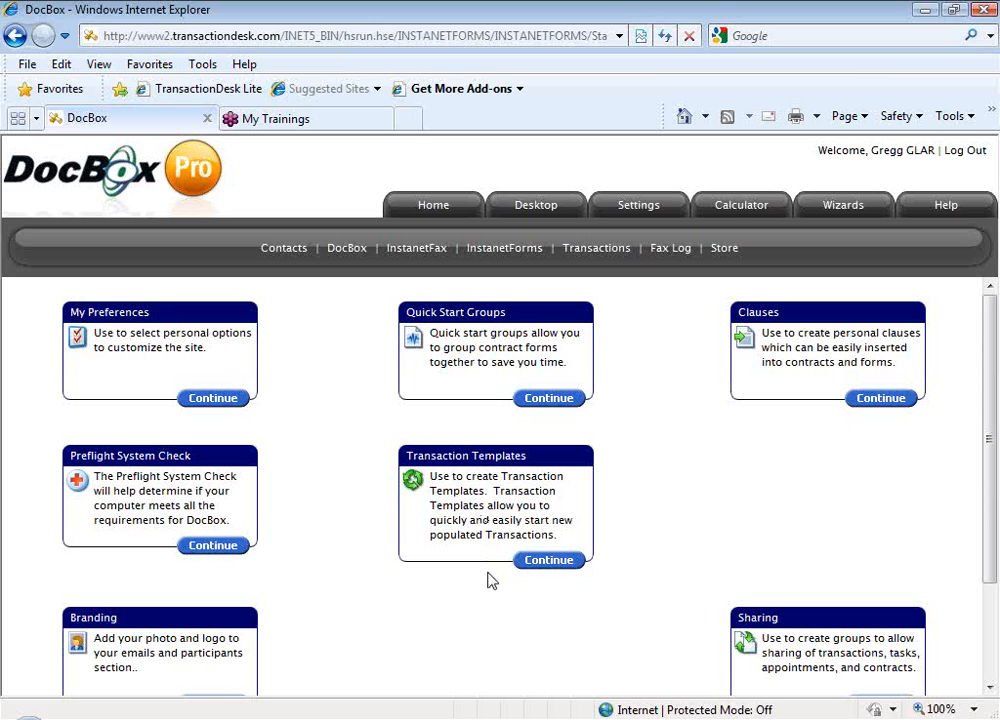
pyautogui.click(556, 563)
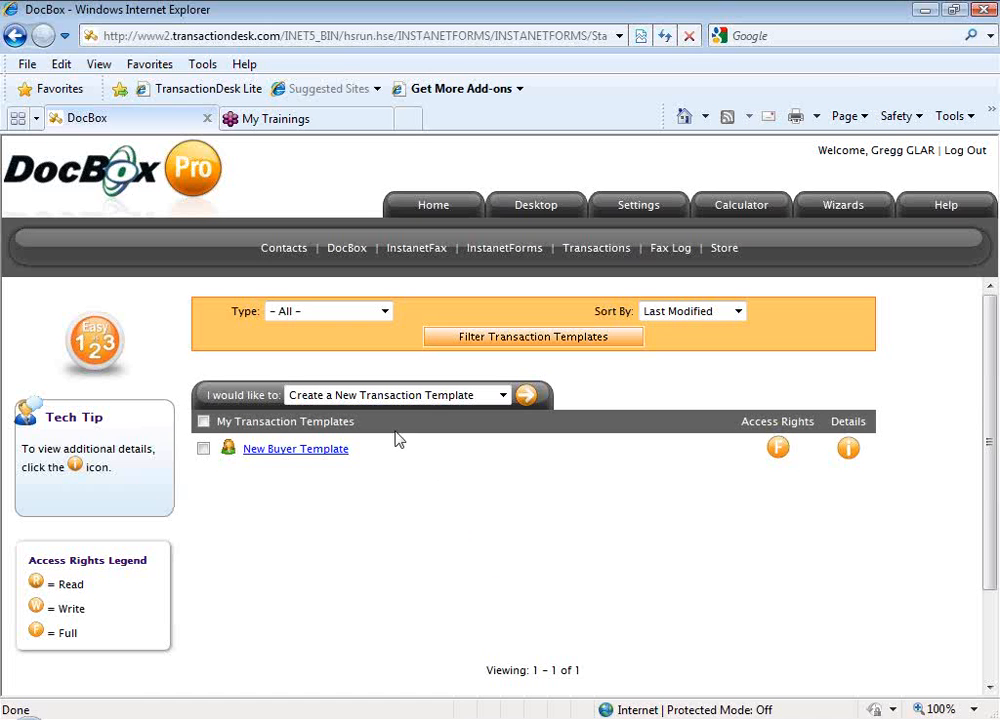
pyautogui.click(299, 452)
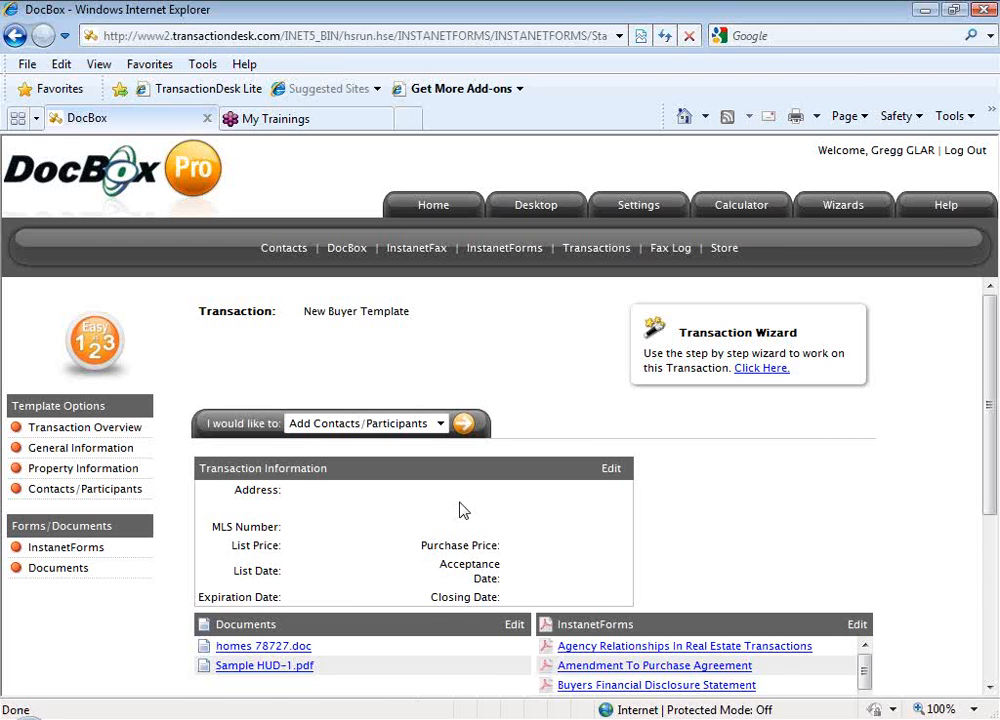
# Review the New Buyer Template's name, transaction information, documents, forms and contacts
pyautogui.scroll(-3, 460, 505)
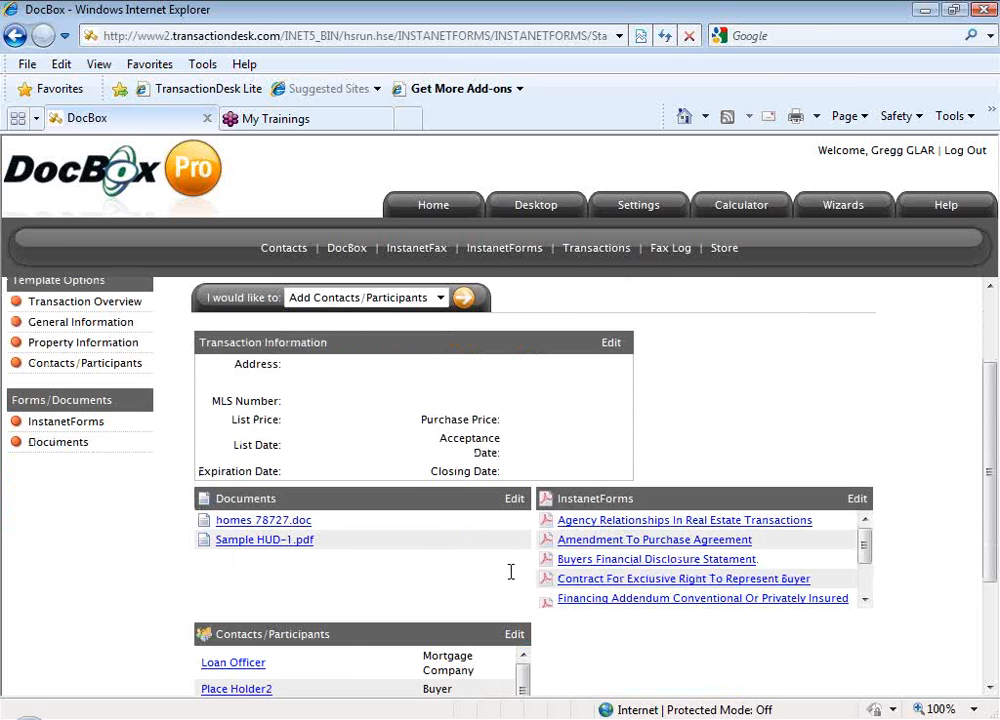
pyautogui.scroll(3, 510, 572)
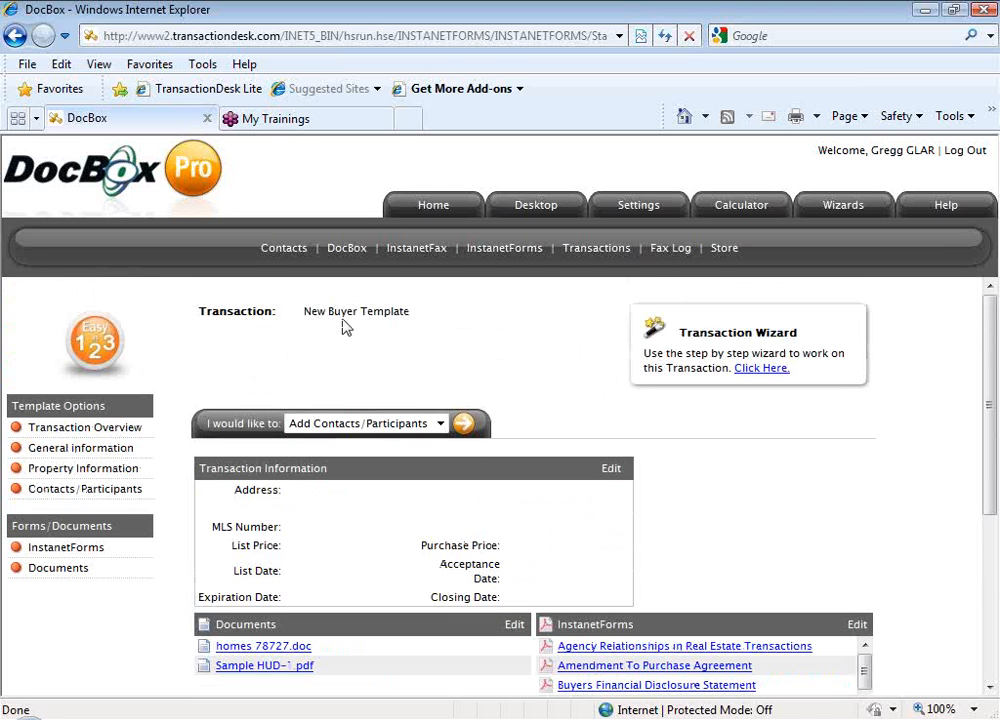
pyautogui.doubleClick(340, 311)
pyautogui.moveTo(374, 318); pyautogui.dragTo(415, 341)
pyautogui.click(506, 363)
pyautogui.scroll(-3, 531, 386)
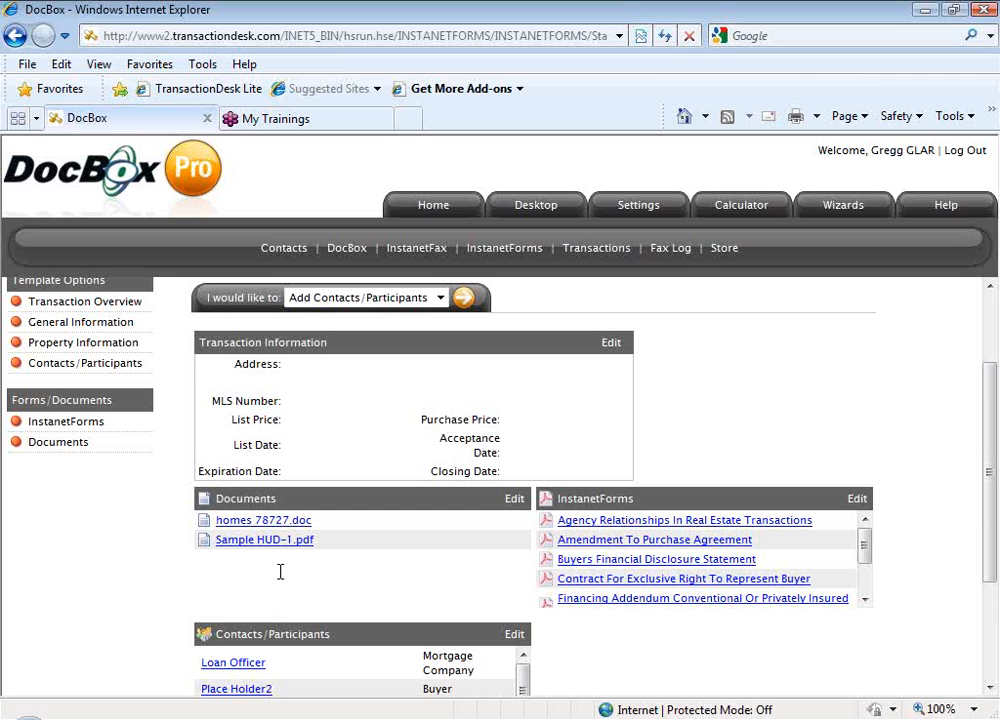
pyautogui.scroll(-2, 280, 571)
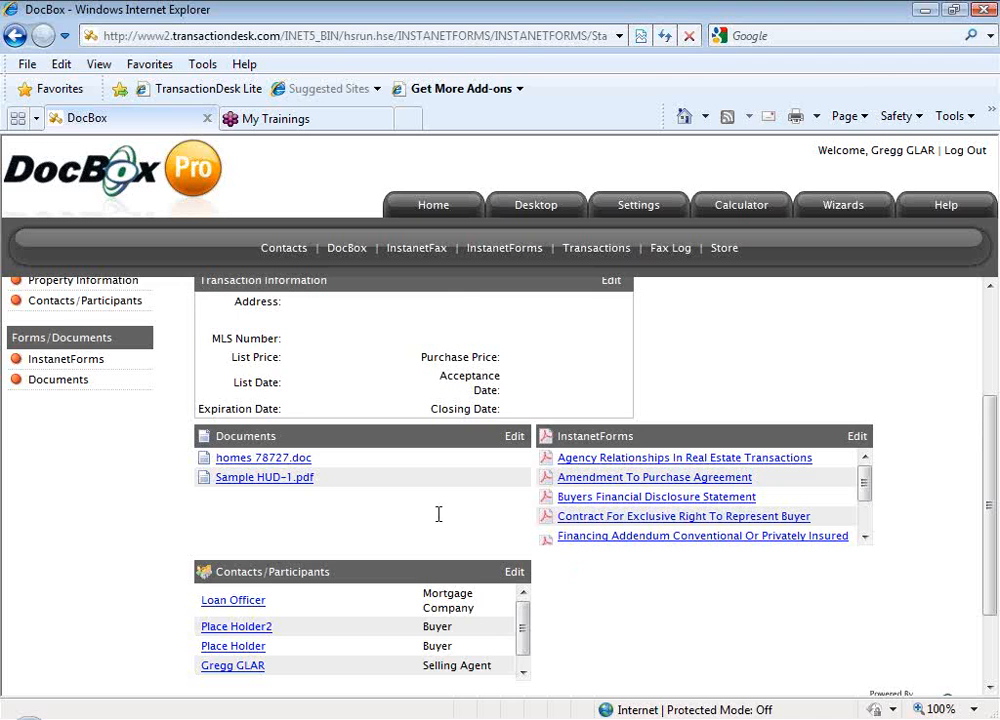
pyautogui.scroll(3, 440, 515)
pyautogui.scroll(2, 440, 515)
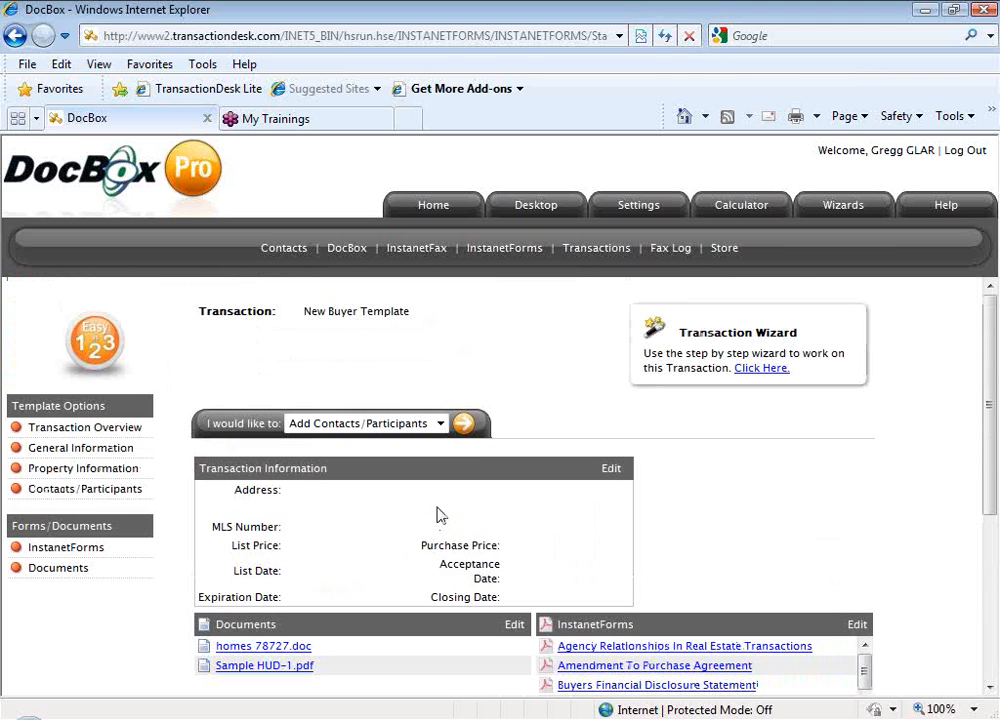
# Return to the transaction template list and start a new template named New SFR Listing Packet
pyautogui.click(14, 35)
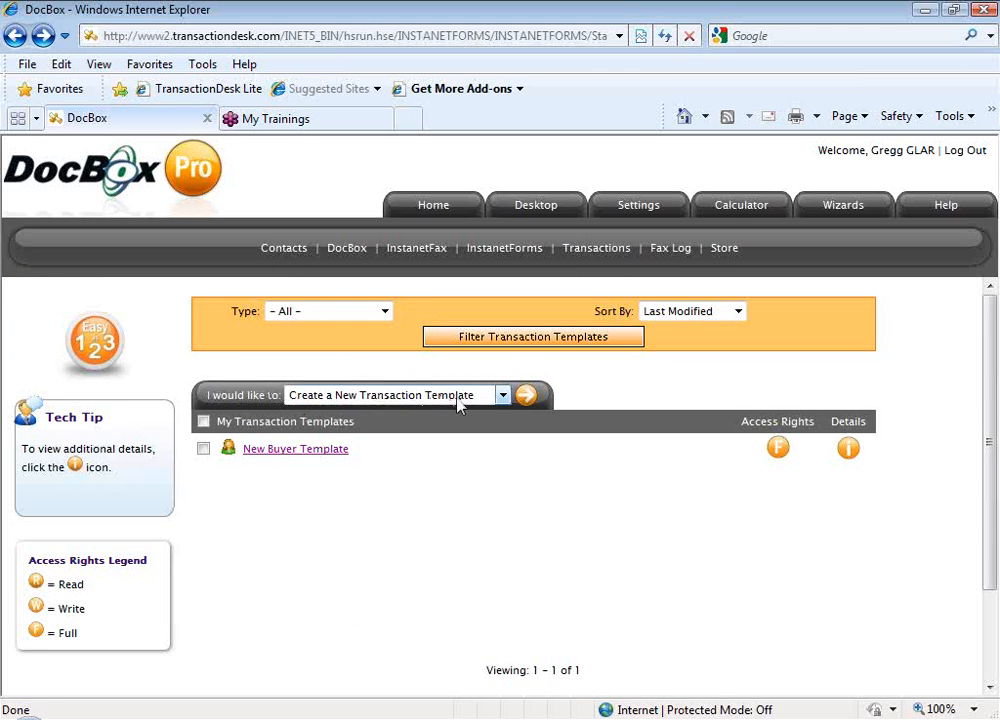
pyautogui.click(525, 398)
pyautogui.click(526, 398)
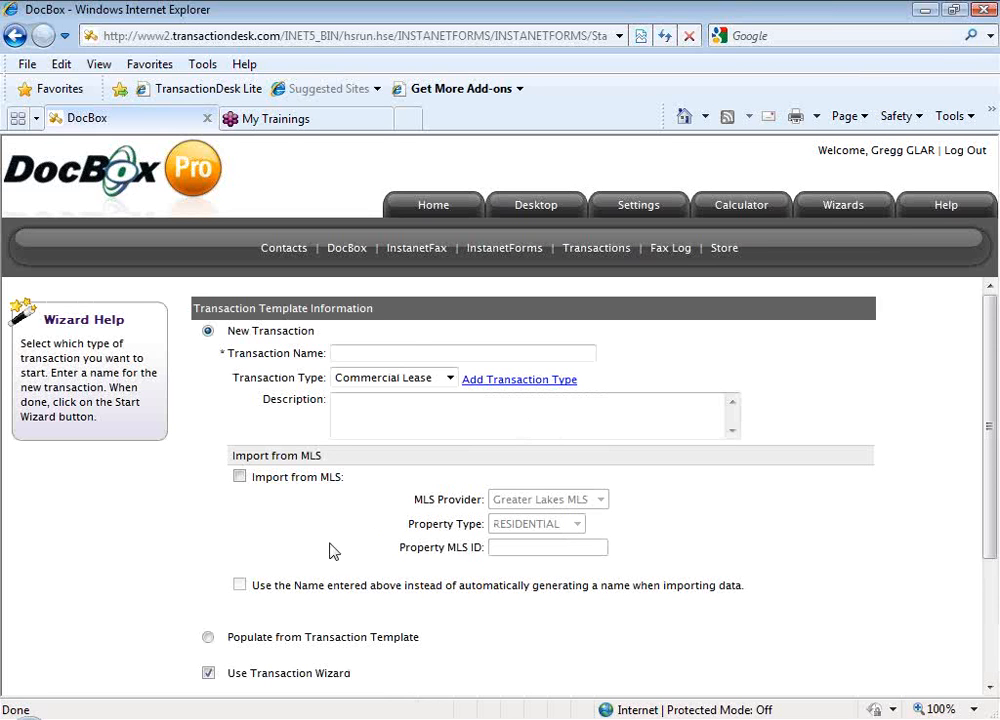
pyautogui.click(412, 353)
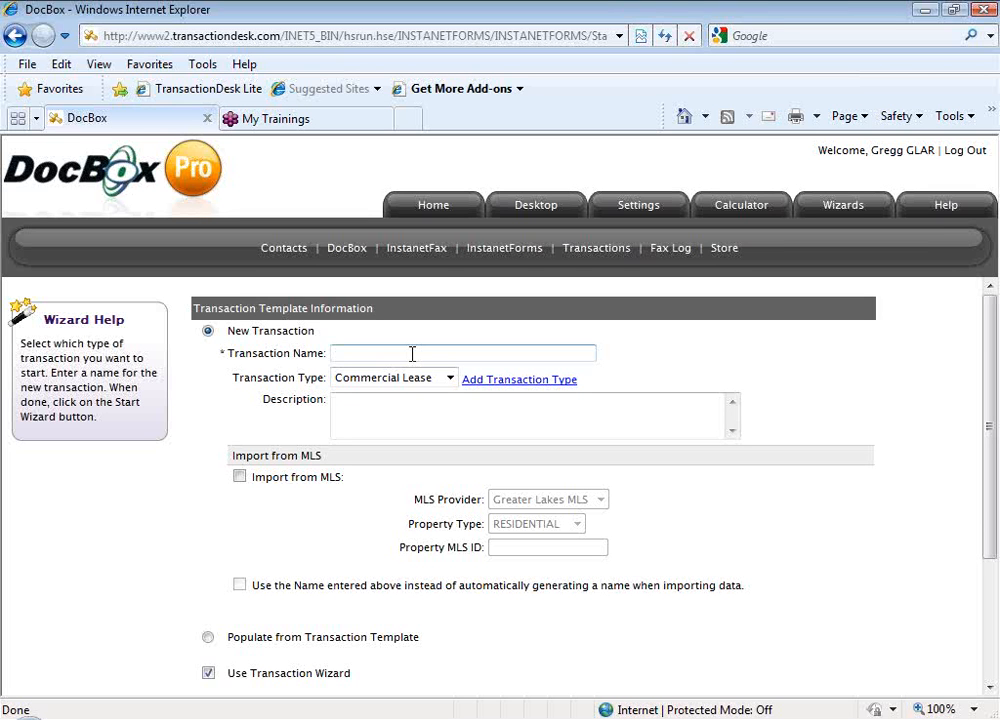
pyautogui.write('New SFR Listing Packet')
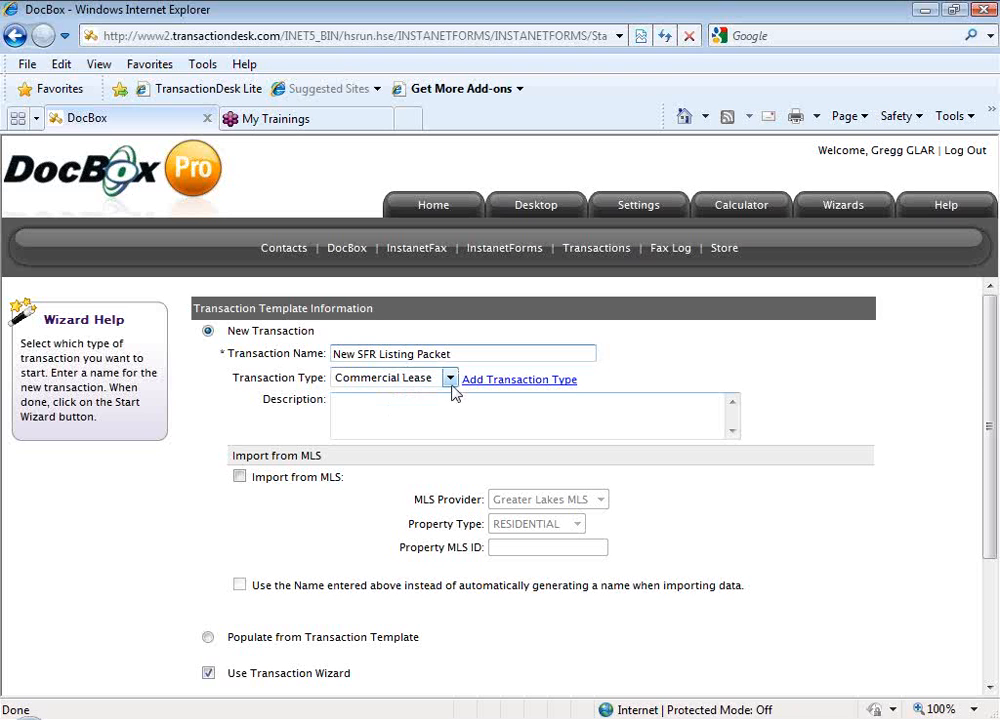
# Set the transaction type to Residential Listing and add the template
pyautogui.click(451, 382)
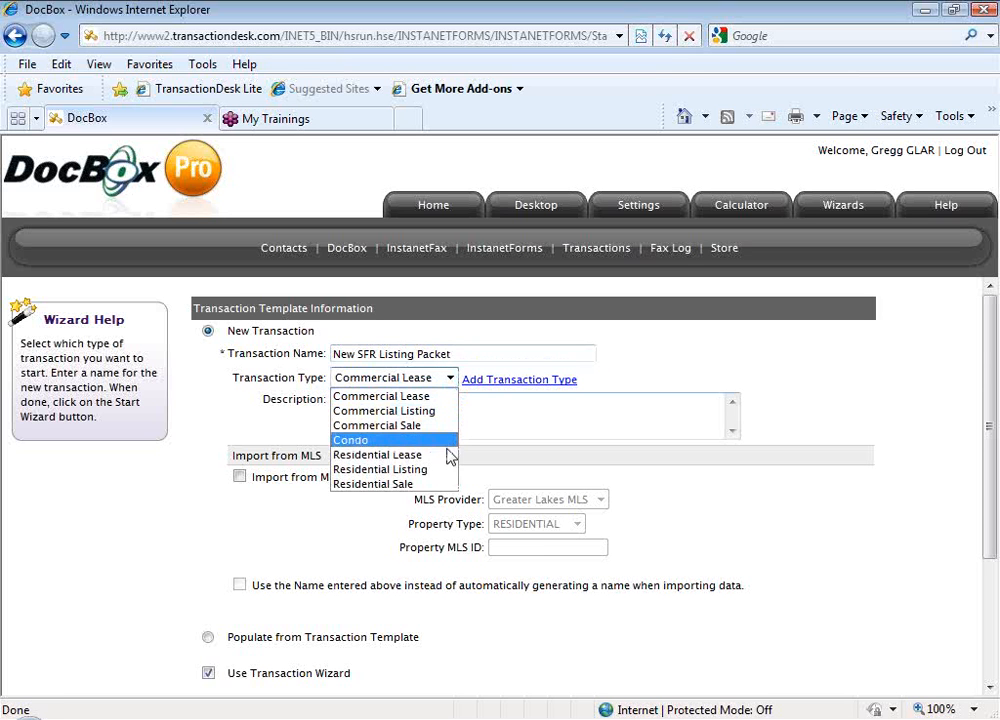
pyautogui.click(447, 470)
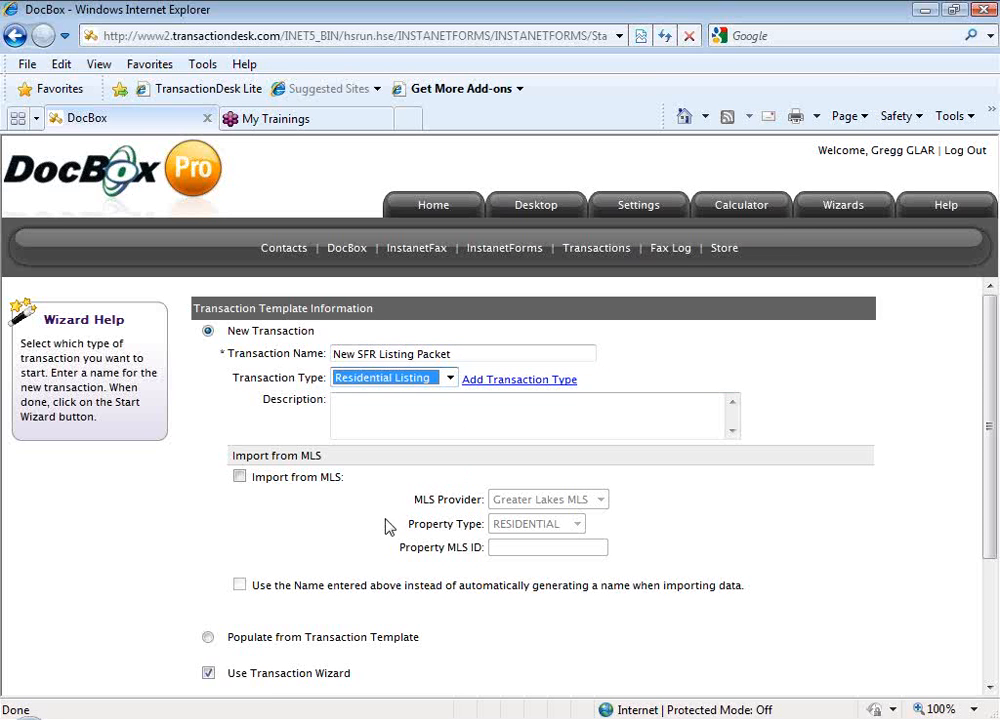
pyautogui.scroll(-1, 389, 527)
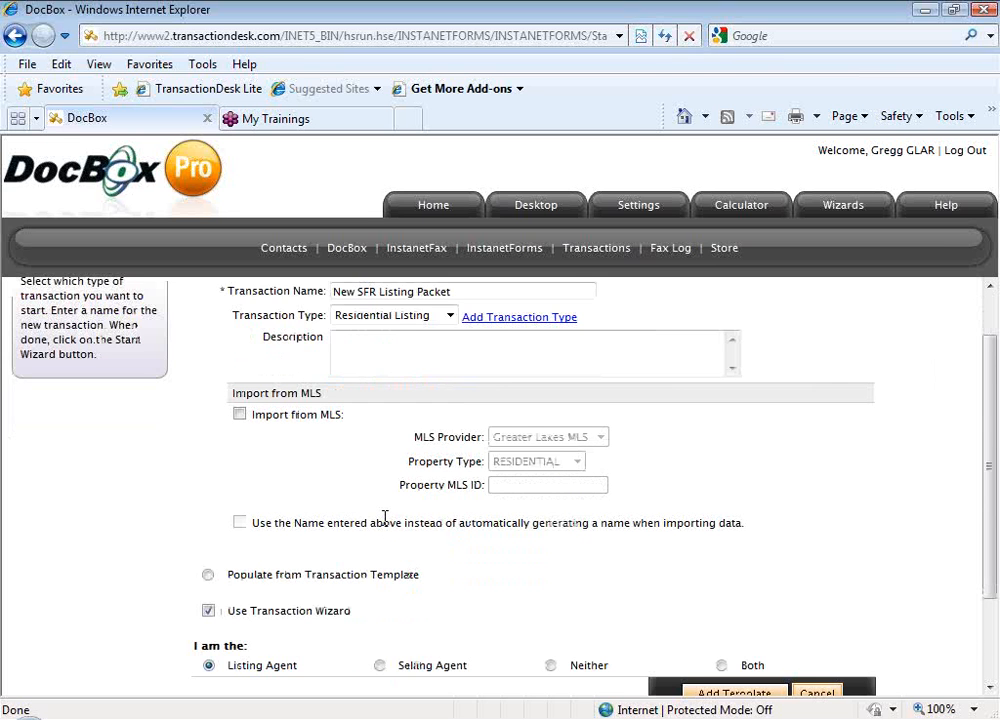
pyautogui.scroll(-1, 384, 517)
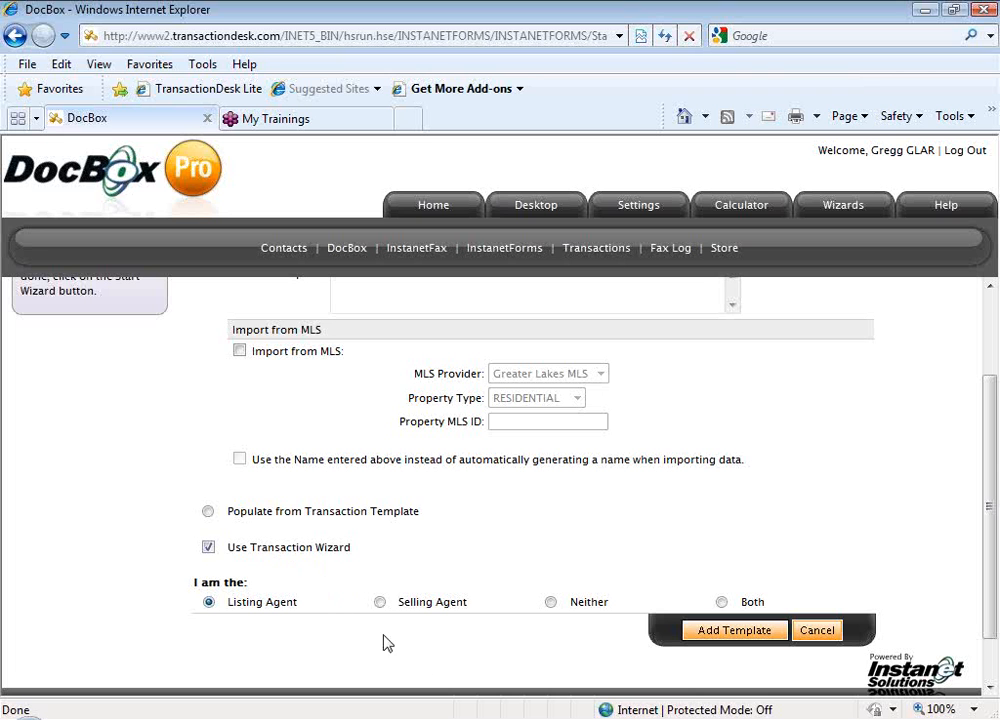
pyautogui.click(715, 632)
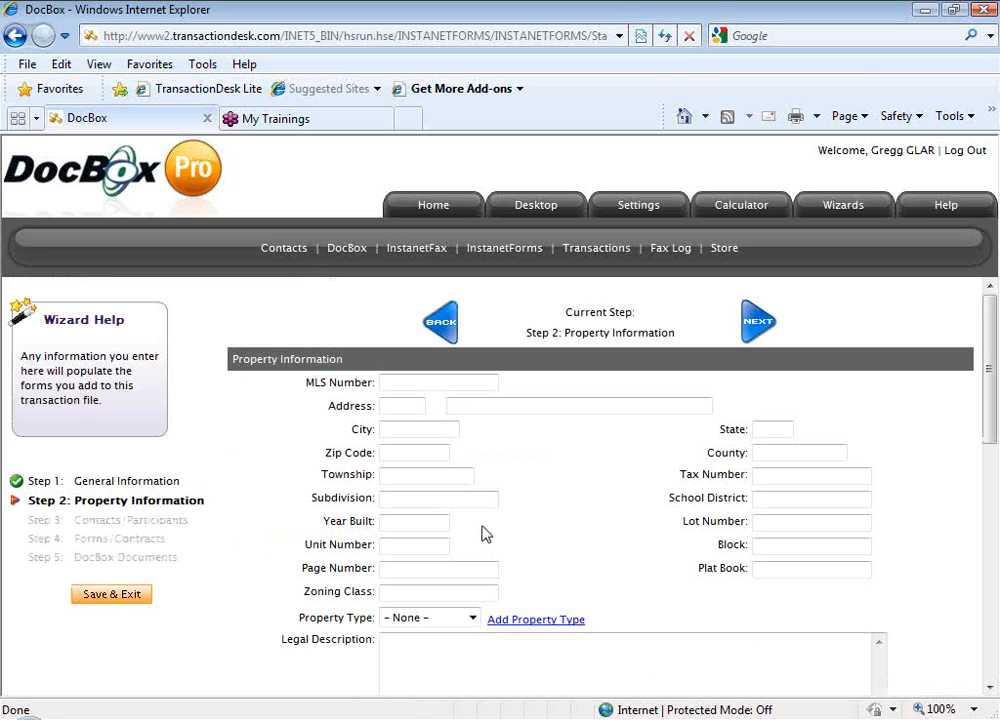
# Fill in the property information with city Austin, state Tx and county Travis, and proceed to the contacts step
pyautogui.click(440, 430)
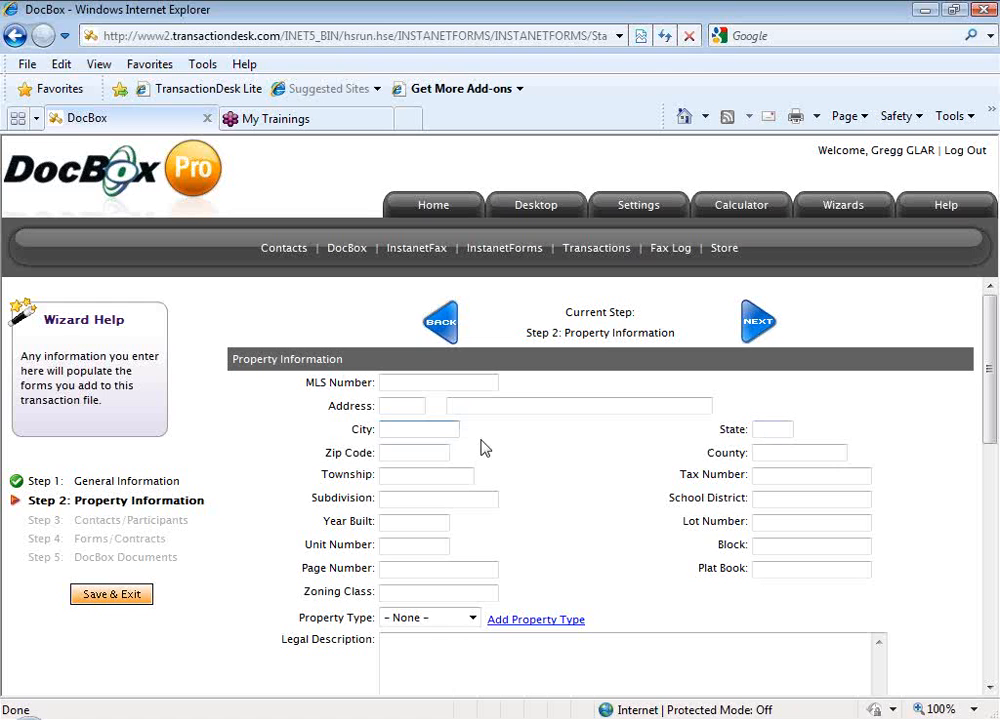
pyautogui.write('Austin')
pyautogui.press('Tab')
pyautogui.write('Tx')
pyautogui.click(758, 454)
pyautogui.write('Tra')
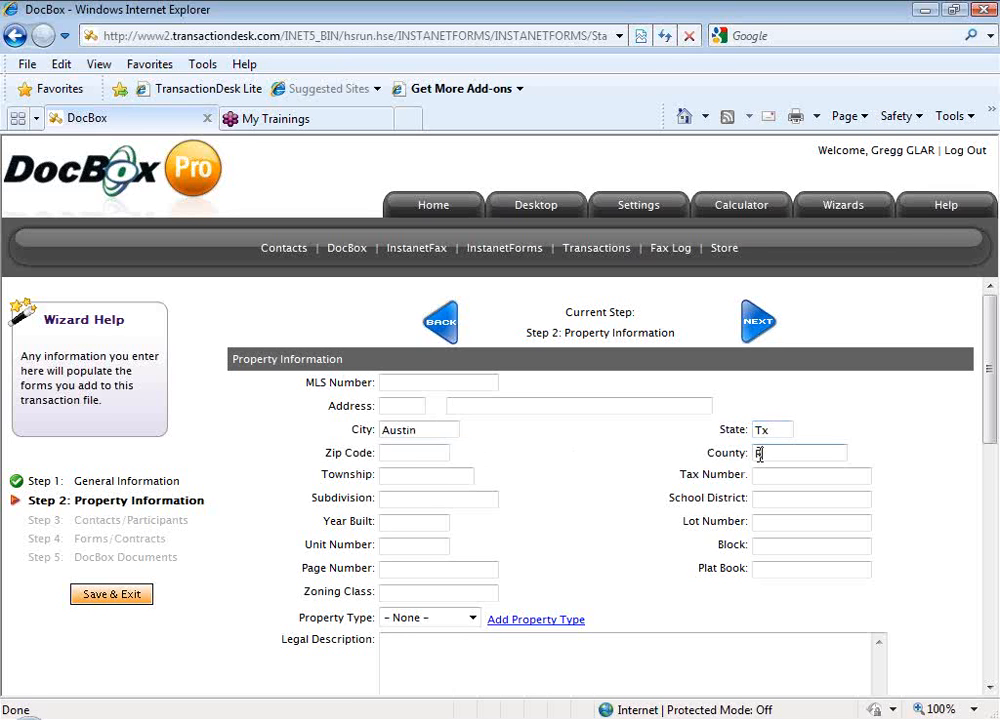
pyautogui.press('BackSpace')
pyautogui.press('BackSpace')
pyautogui.press('BackSpace')
pyautogui.write('Travis,')
pyautogui.press('BackSpace')
pyautogui.press('BackSpace')
pyautogui.click(756, 328)
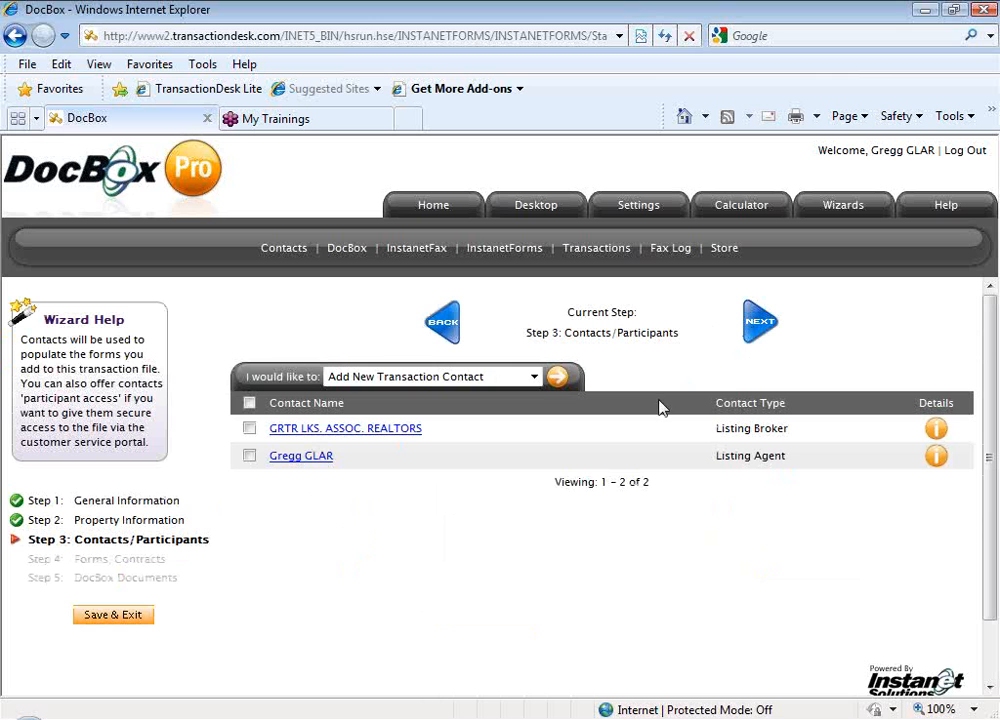
# Start a new transaction contact of type Seller
pyautogui.click(557, 380)
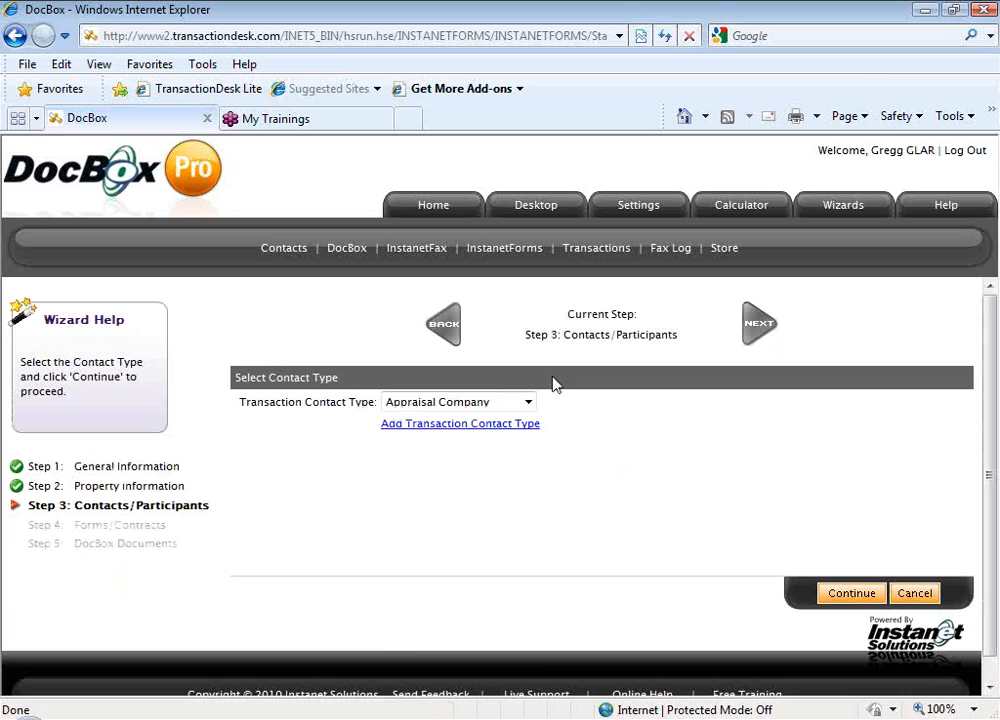
pyautogui.click(528, 402)
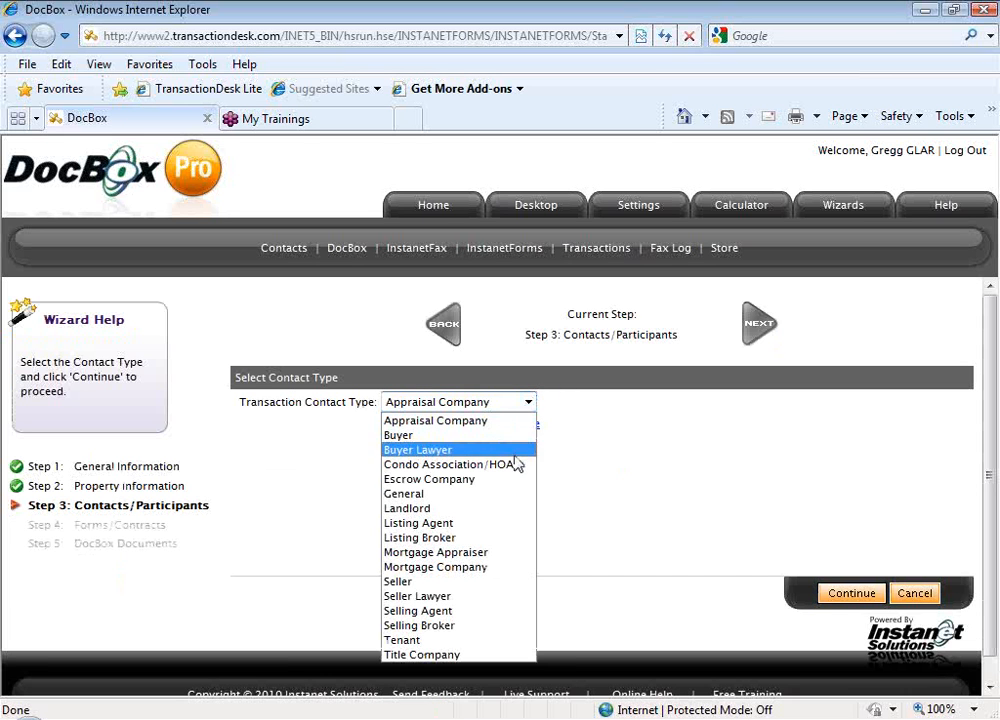
pyautogui.click(499, 584)
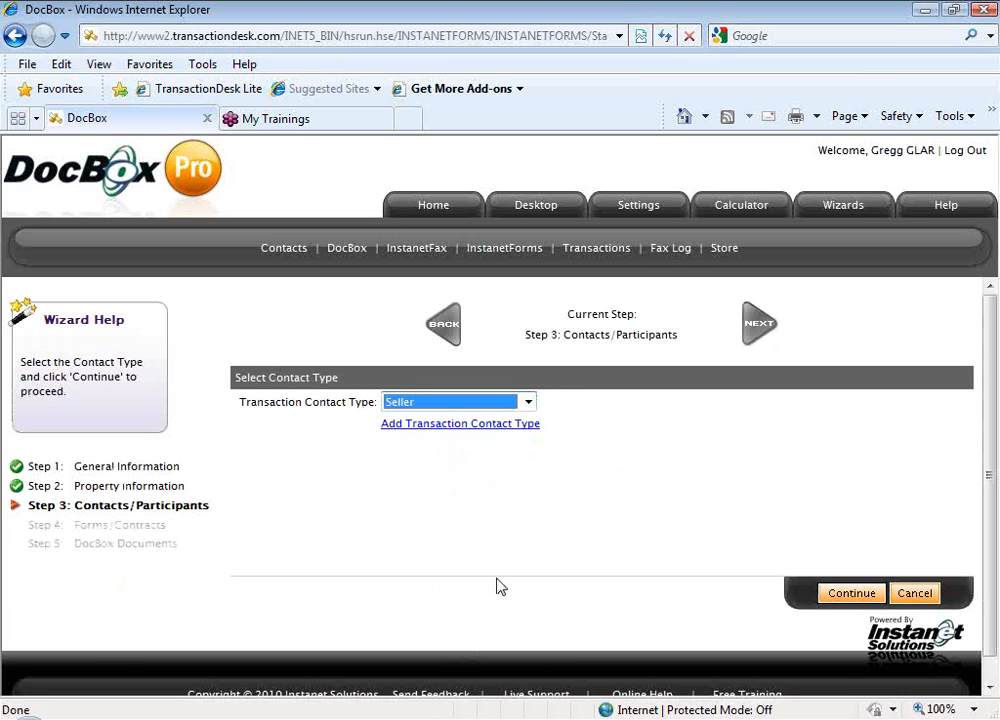
pyautogui.click(847, 600)
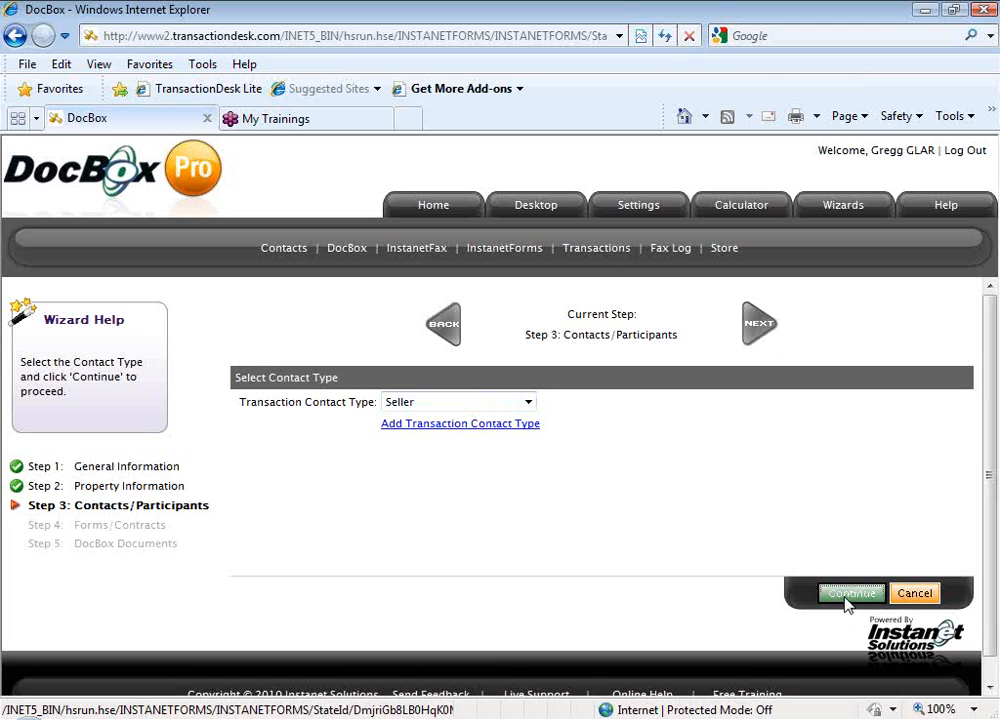
# Enter Place as the seller's first name and Holder as the last name, and save the contact information
pyautogui.click(409, 400)
pyautogui.write('Place:')
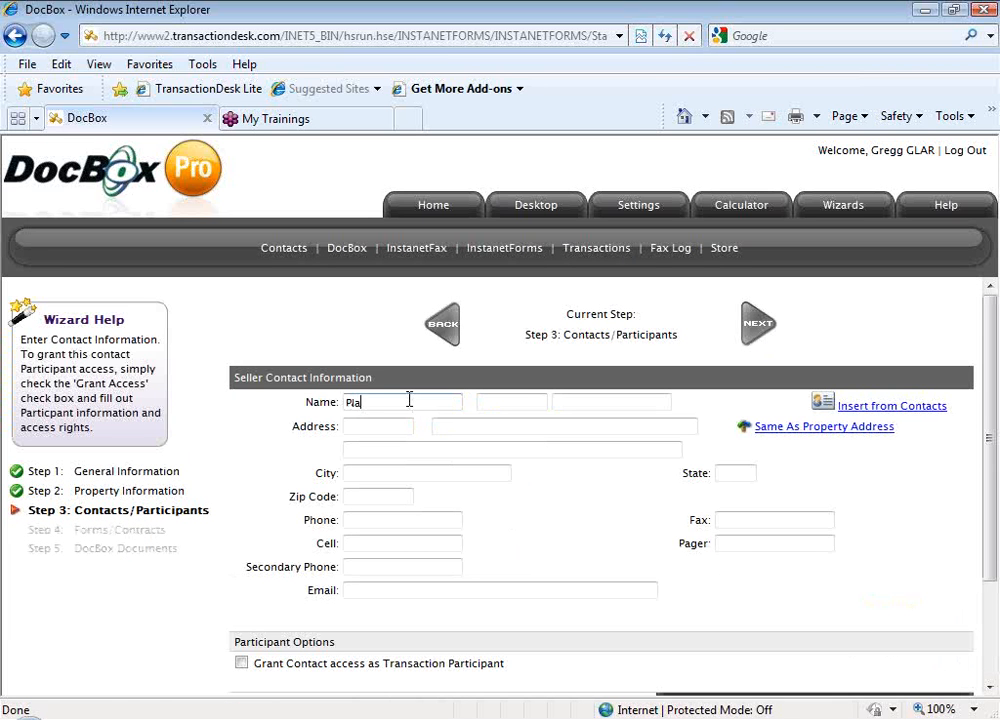
pyautogui.press('Tab')
pyautogui.press('Tab')
pyautogui.write('Holder')
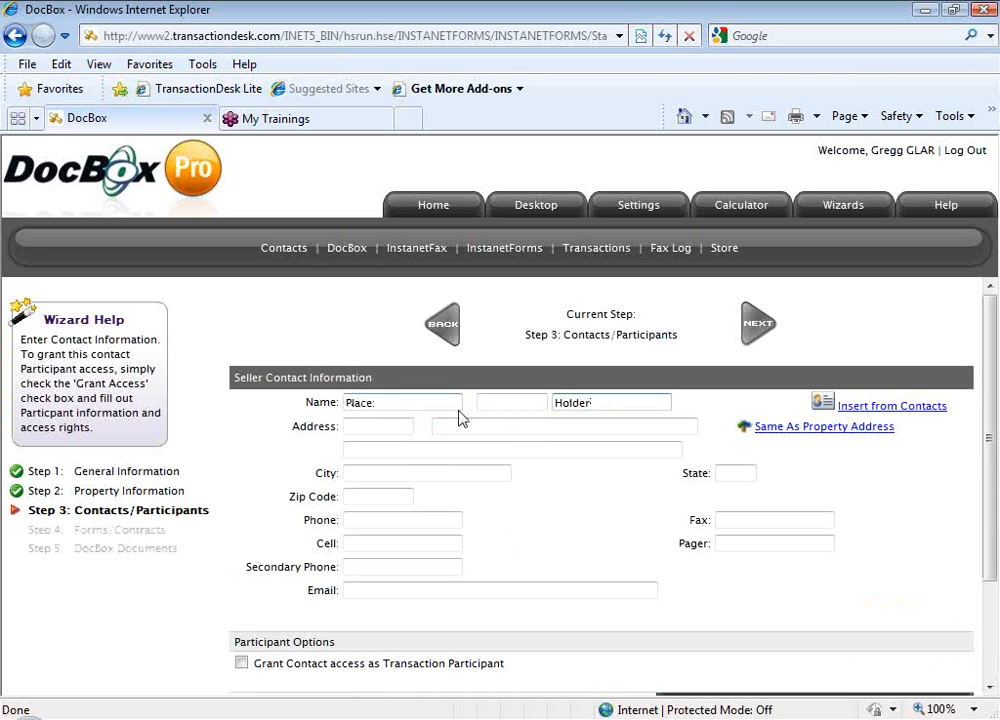
pyautogui.scroll(-1, 567, 540)
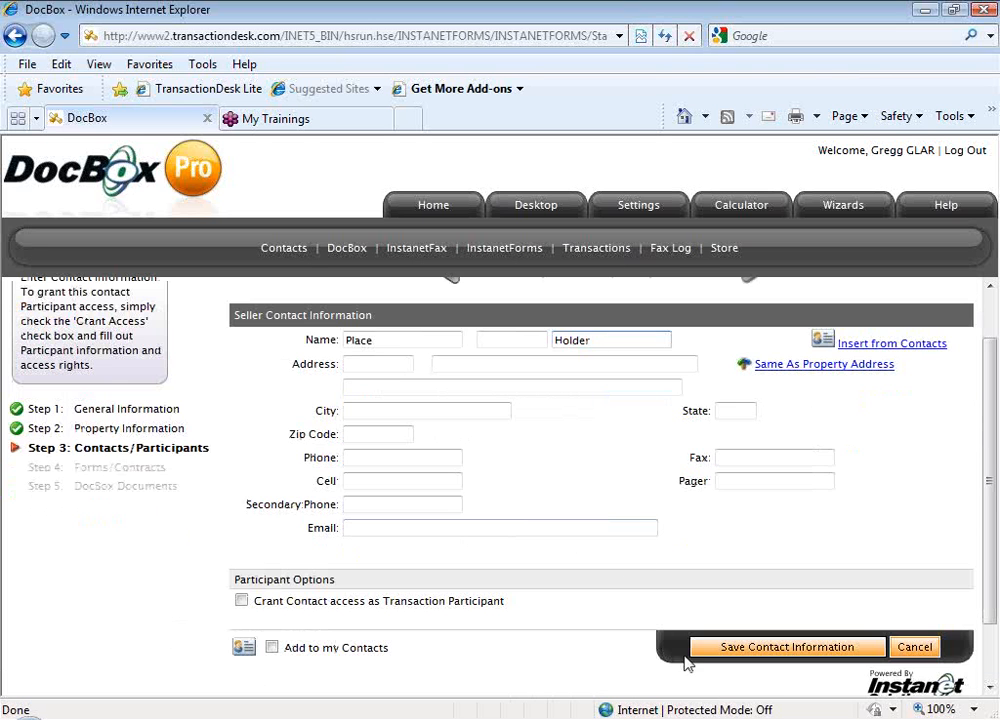
pyautogui.click(743, 650)
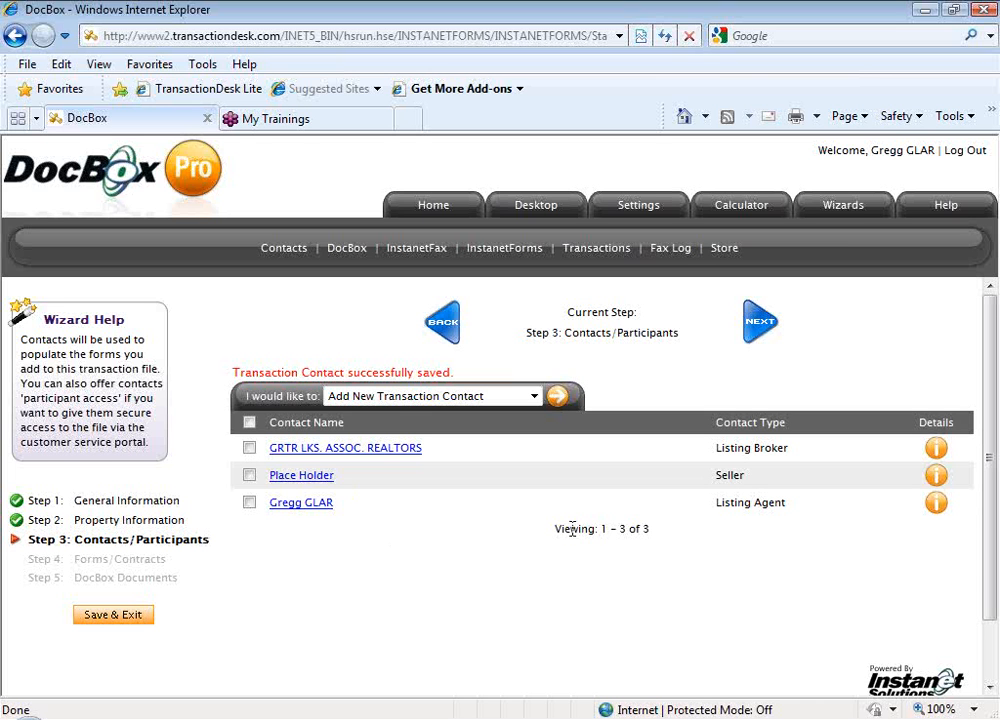
# Proceed to the forms step, start adding new forms and expand the list of individual forms
pyautogui.click(756, 324)
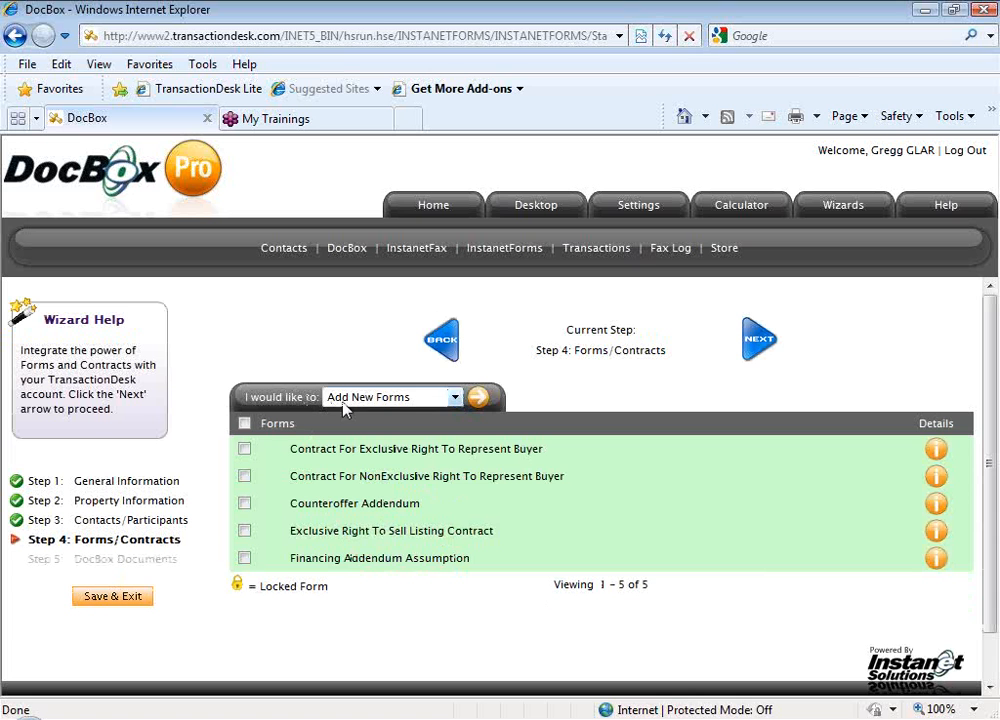
pyautogui.click(479, 401)
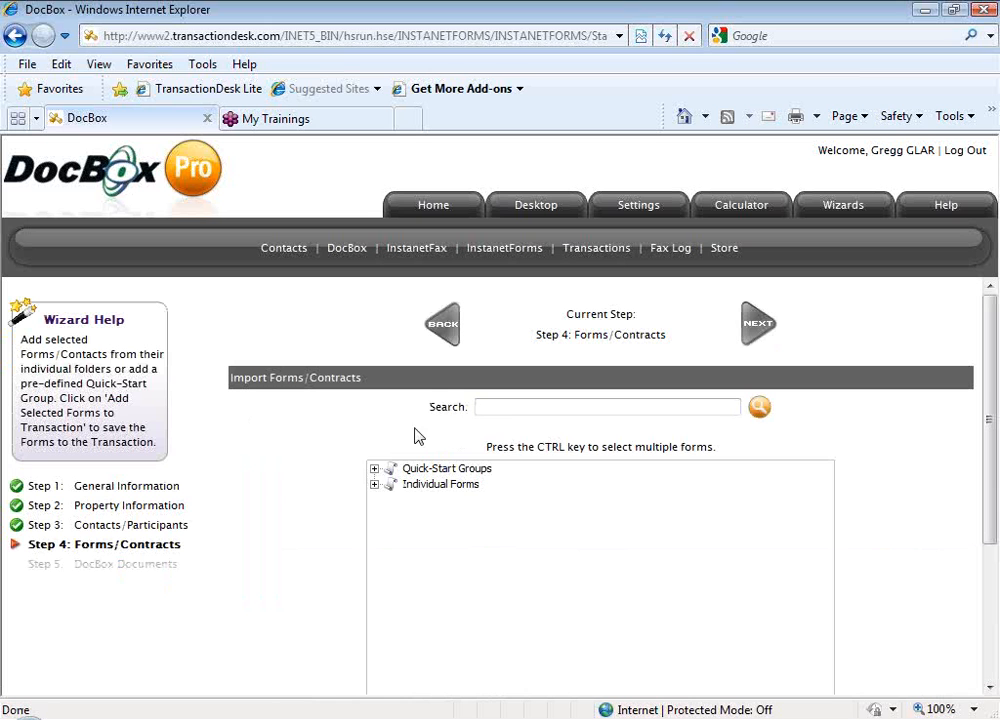
pyautogui.click(374, 484)
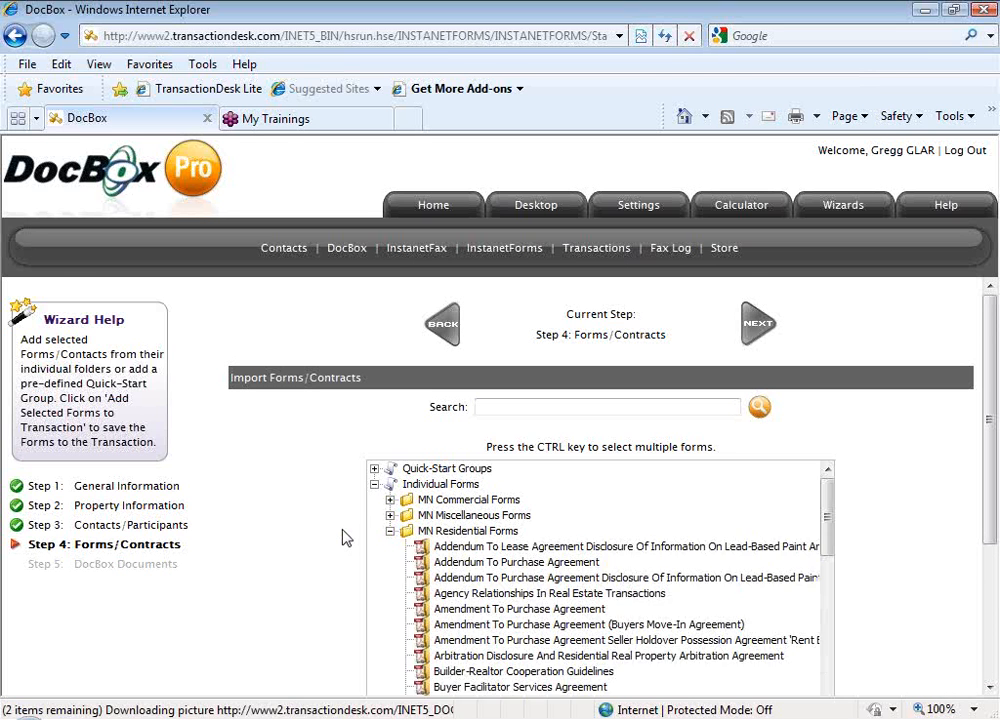
# Add the residential forms Exclusive Right To Sell Listing Contract and Internet Display Options to the template
pyautogui.scroll(-2, 370, 540)
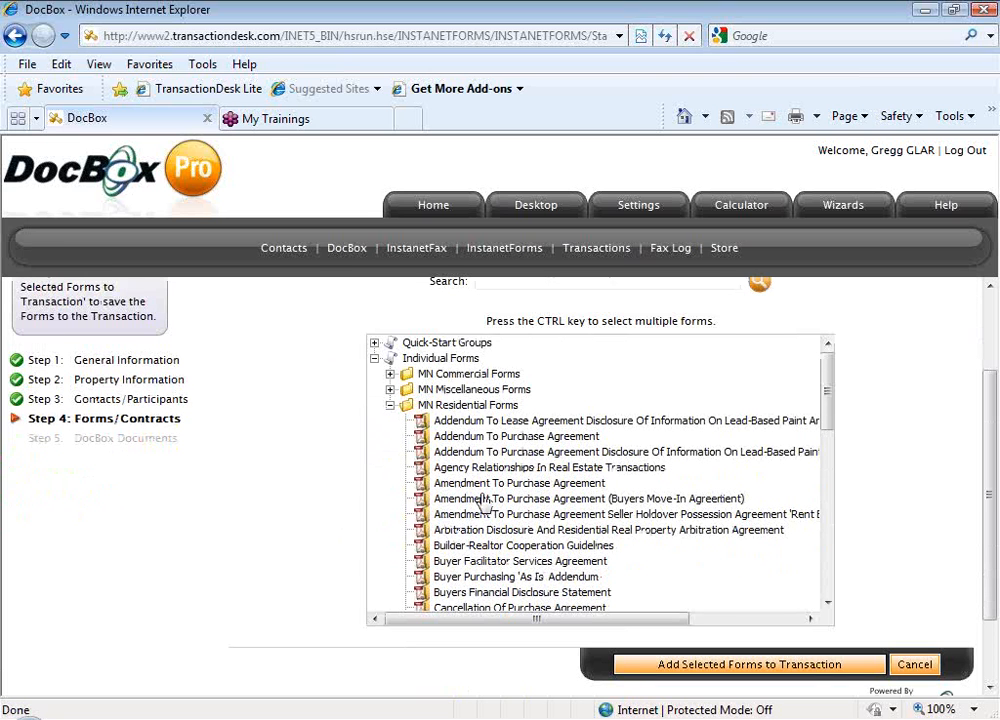
pyautogui.scroll(-1, 483, 500)
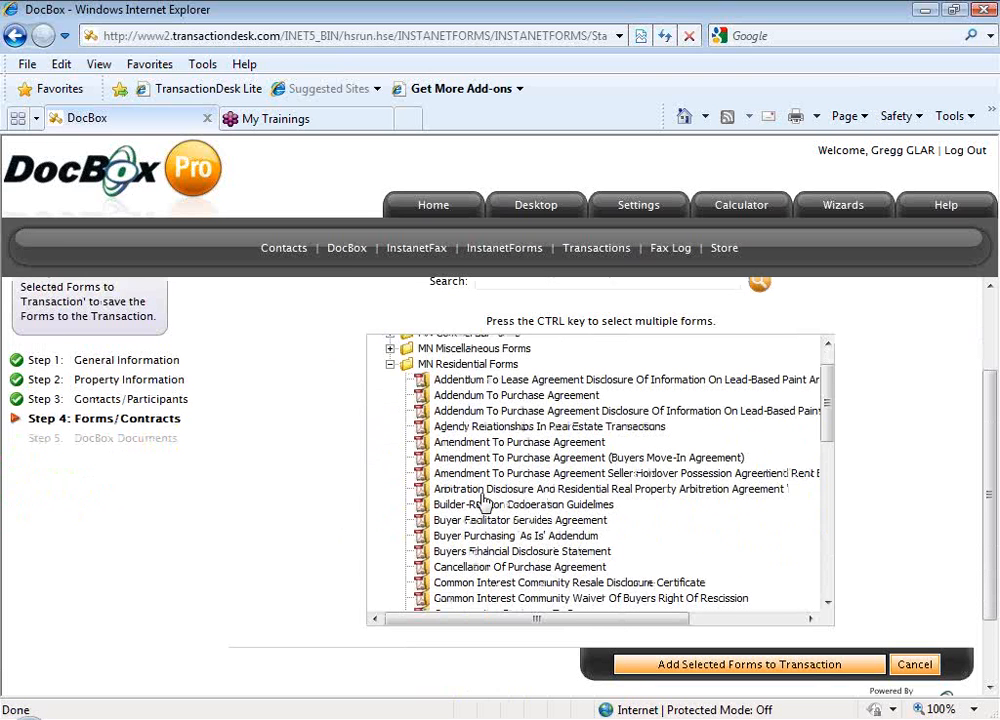
pyautogui.scroll(-1, 484, 500)
pyautogui.scroll(-1, 483, 500)
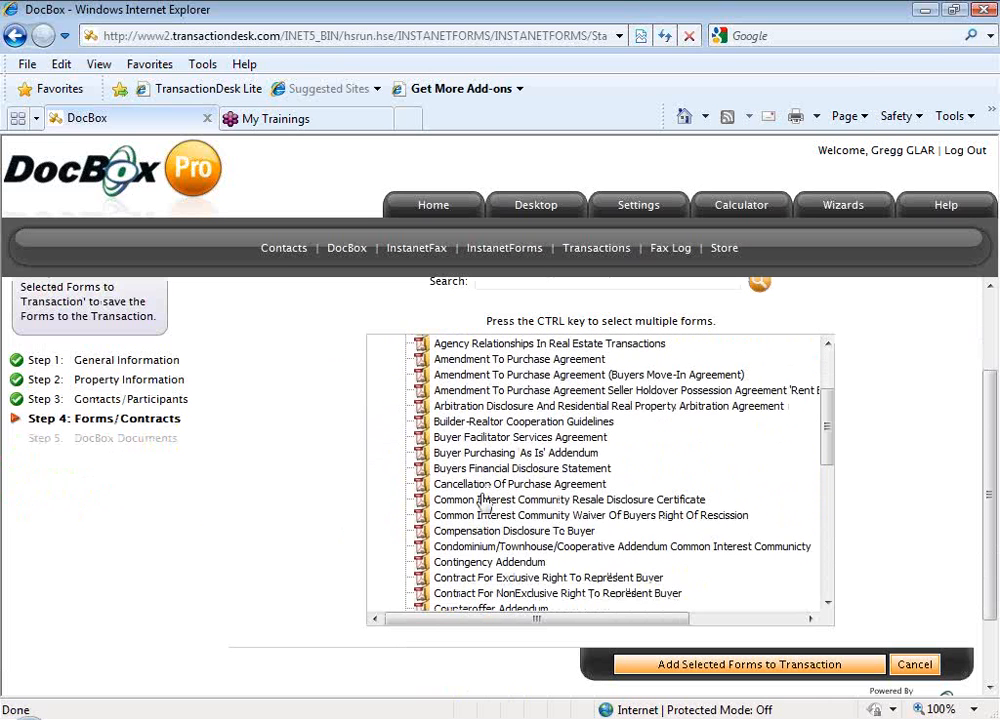
pyautogui.scroll(-1, 483, 500)
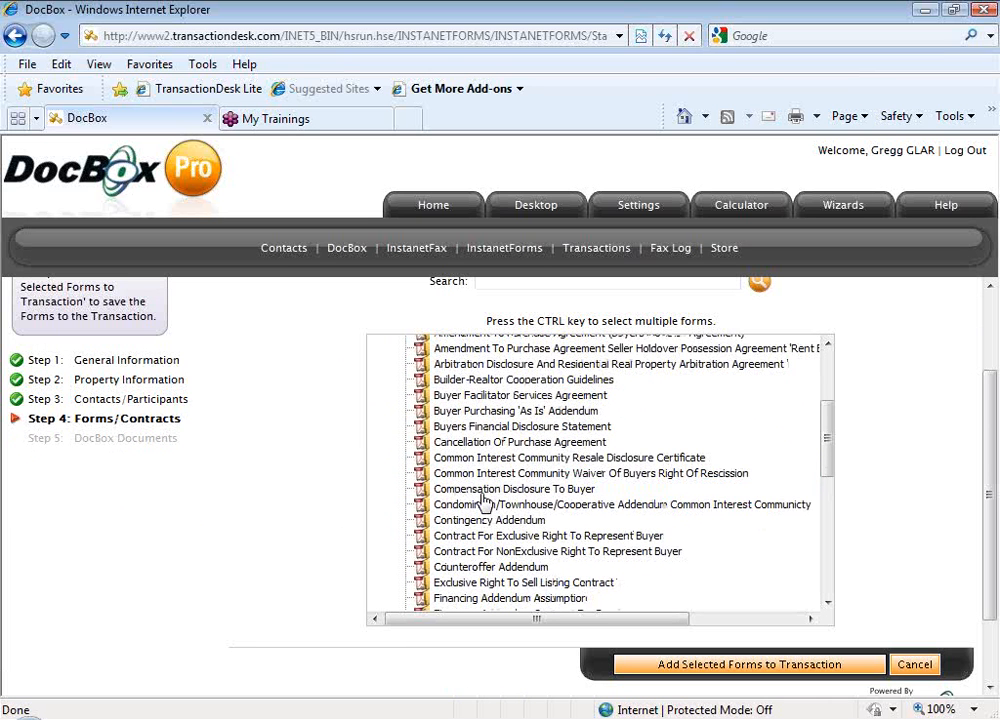
pyautogui.scroll(-1, 484, 500)
pyautogui.click(523, 545)
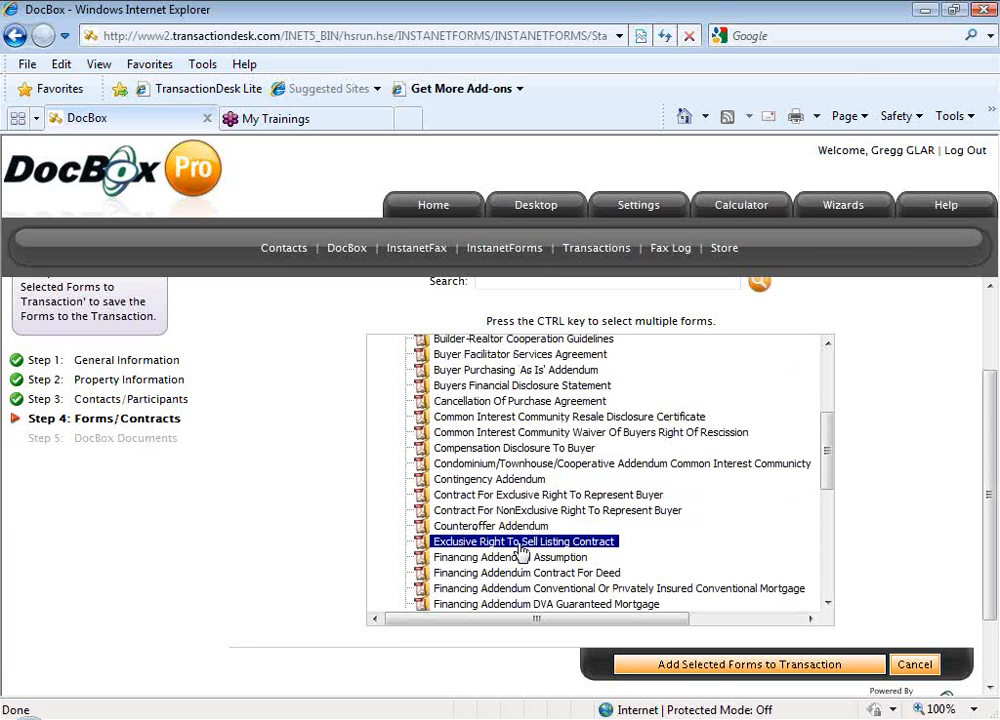
pyautogui.scroll(-1, 527, 553)
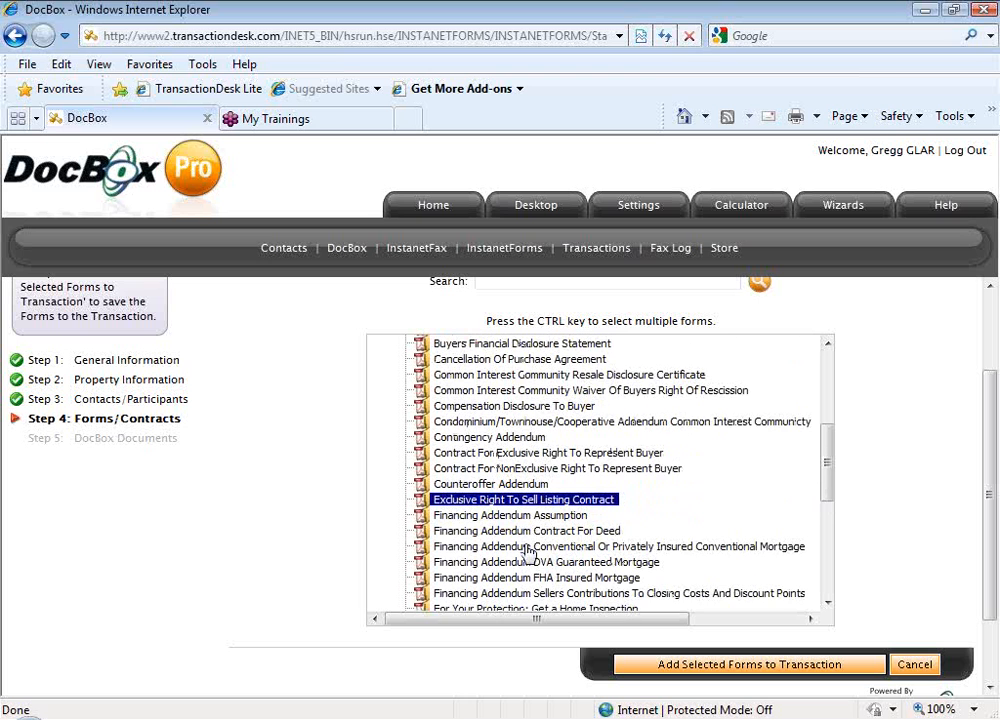
pyautogui.scroll(-1, 527, 553)
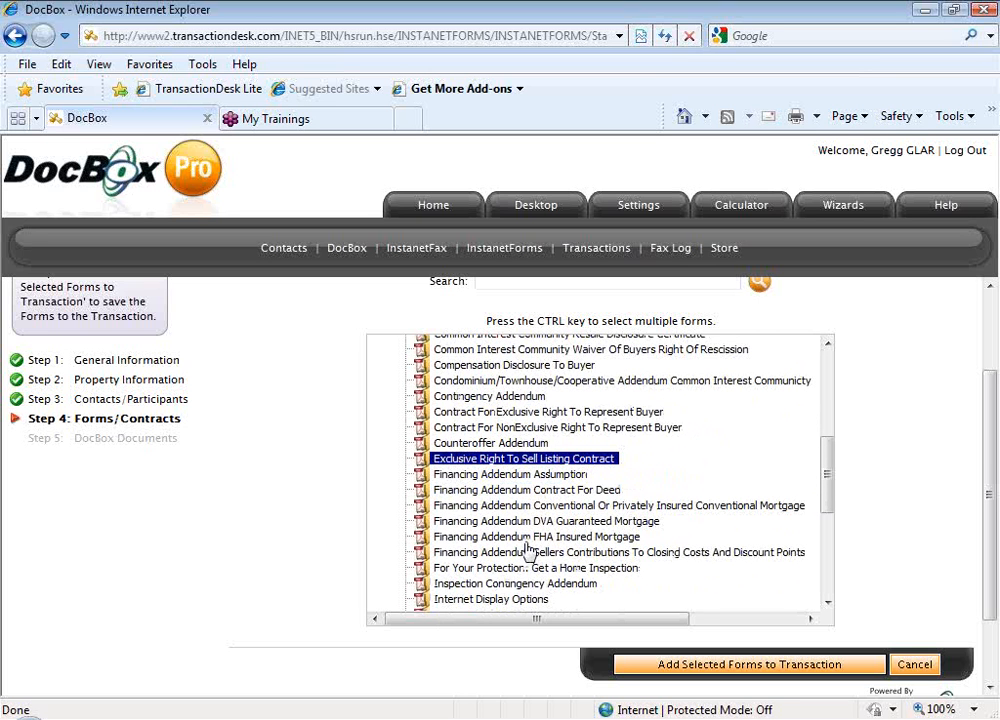
pyautogui.keyDown('ctrl'); pyautogui.click(489, 600); pyautogui.keyUp('ctrl')
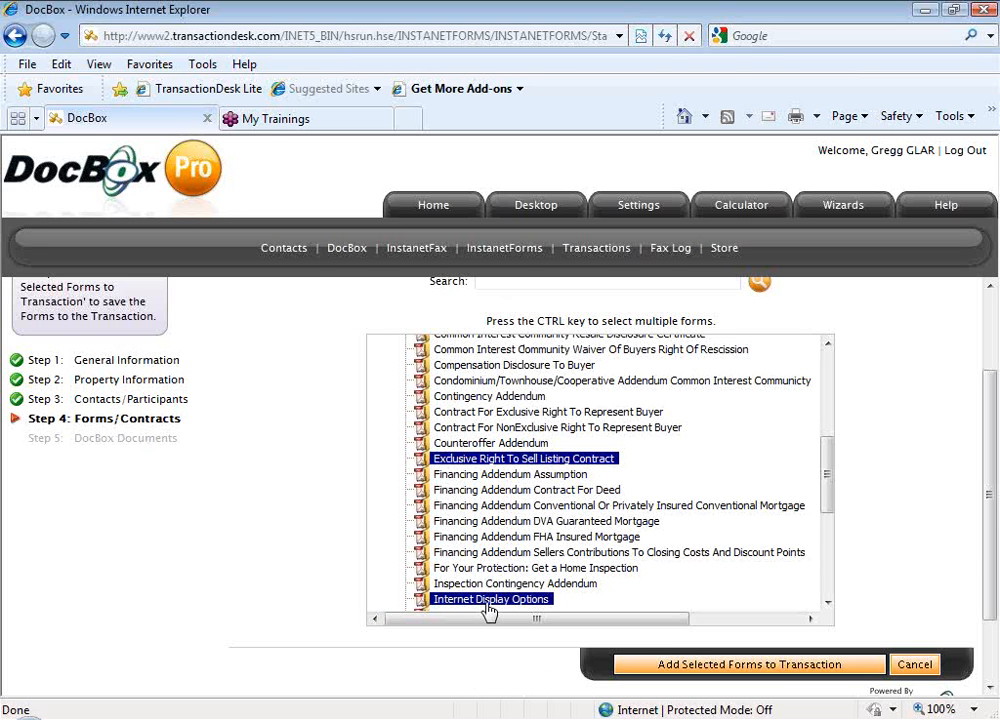
pyautogui.click(660, 664)
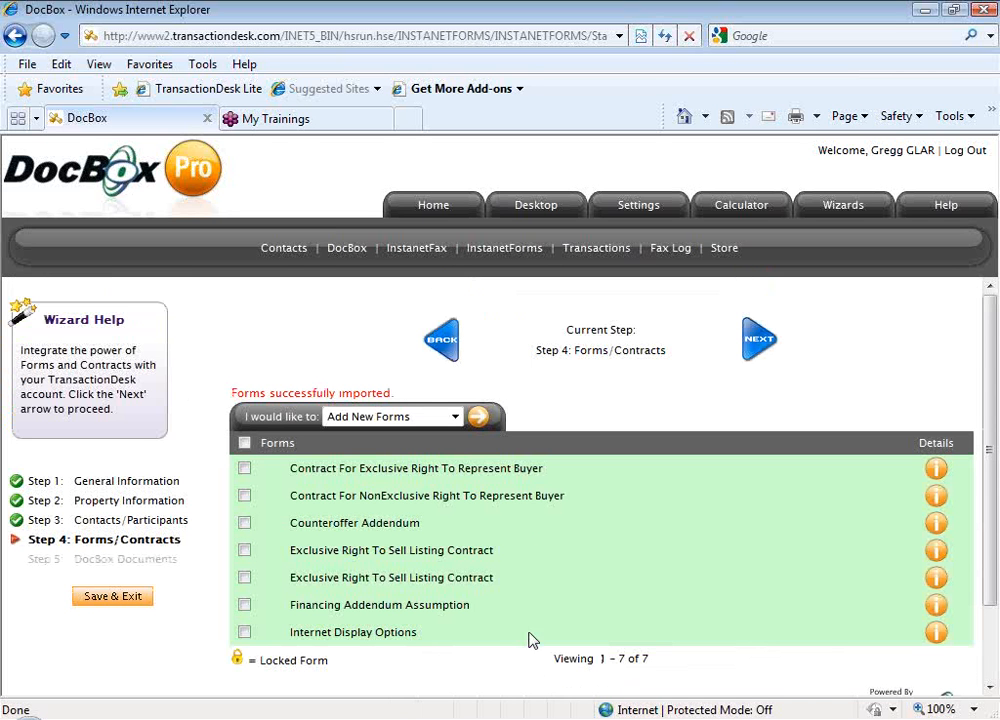
# Proceed to the DocBox documents step, start adding documents and expand the existing transactions
pyautogui.click(752, 343)
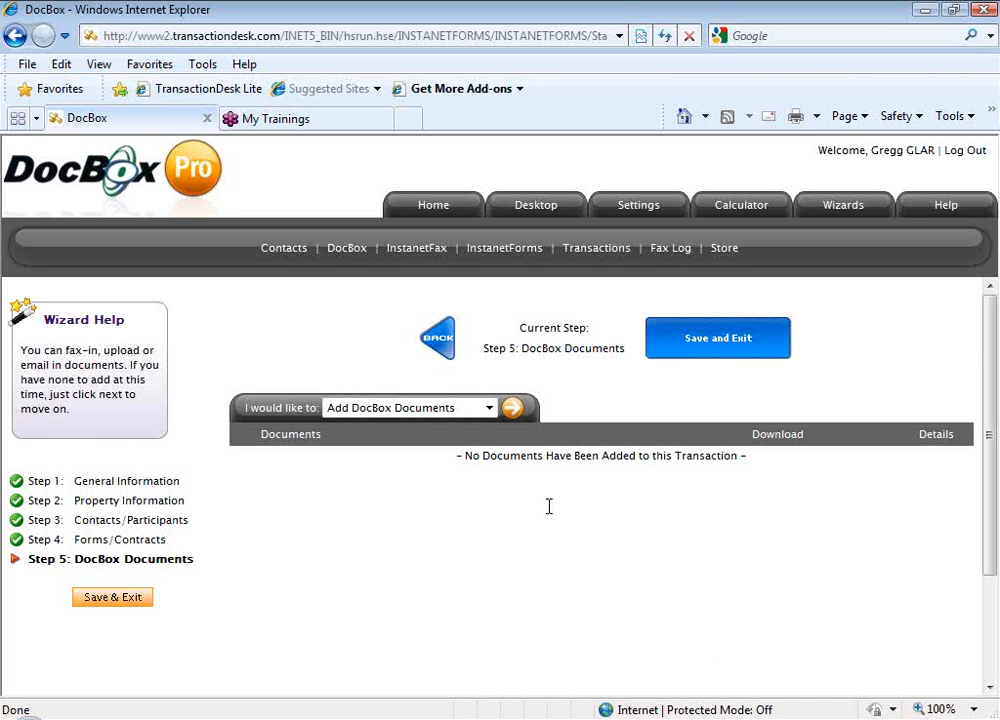
pyautogui.click(513, 410)
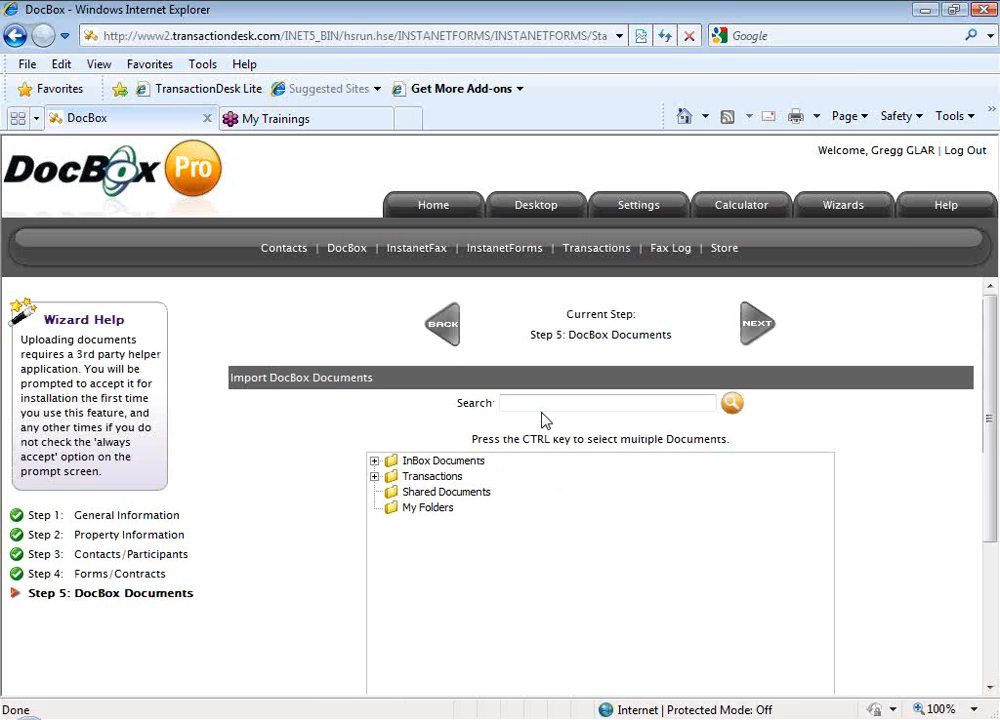
pyautogui.click(375, 478)
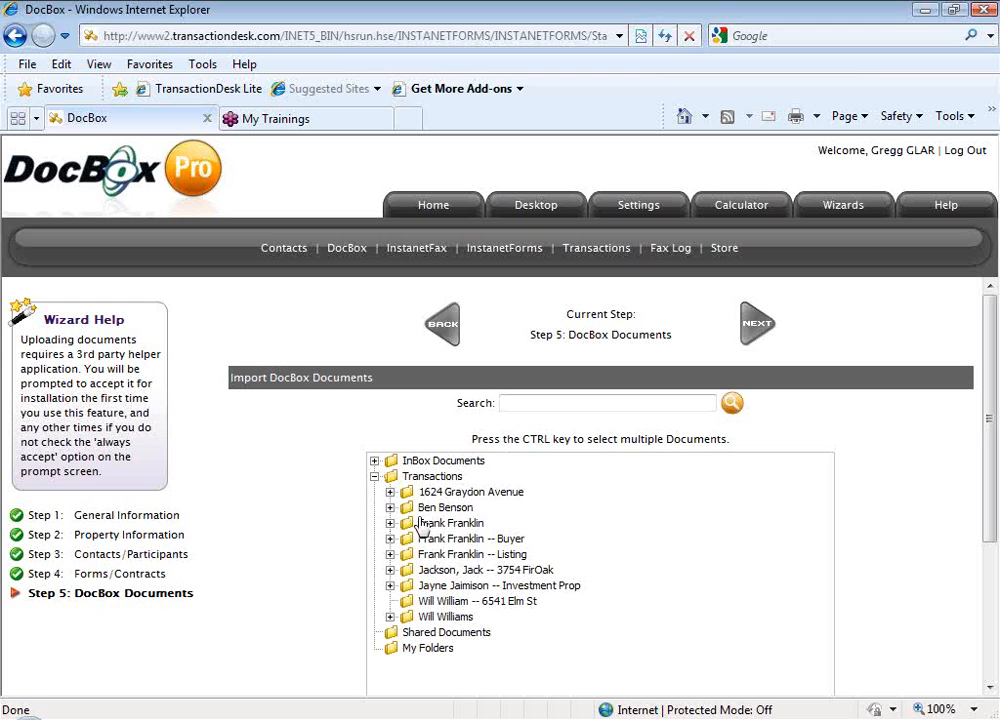
# Import the first Sample HUD-1.pdf from the second transaction folder into the template
pyautogui.scroll(-1, 420, 527)
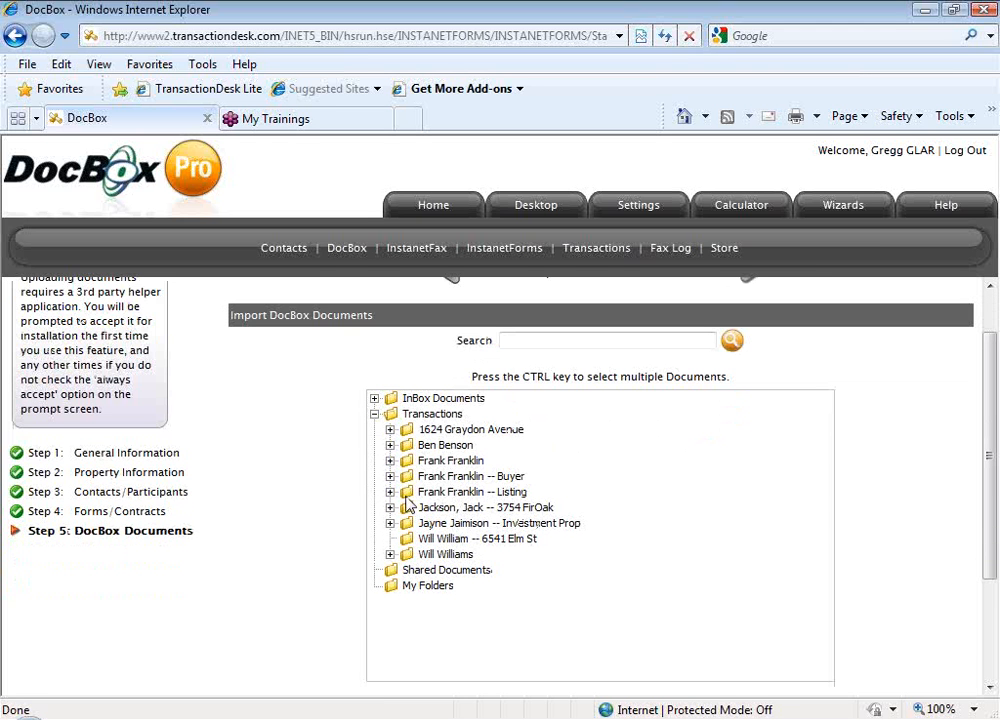
pyautogui.click(391, 430)
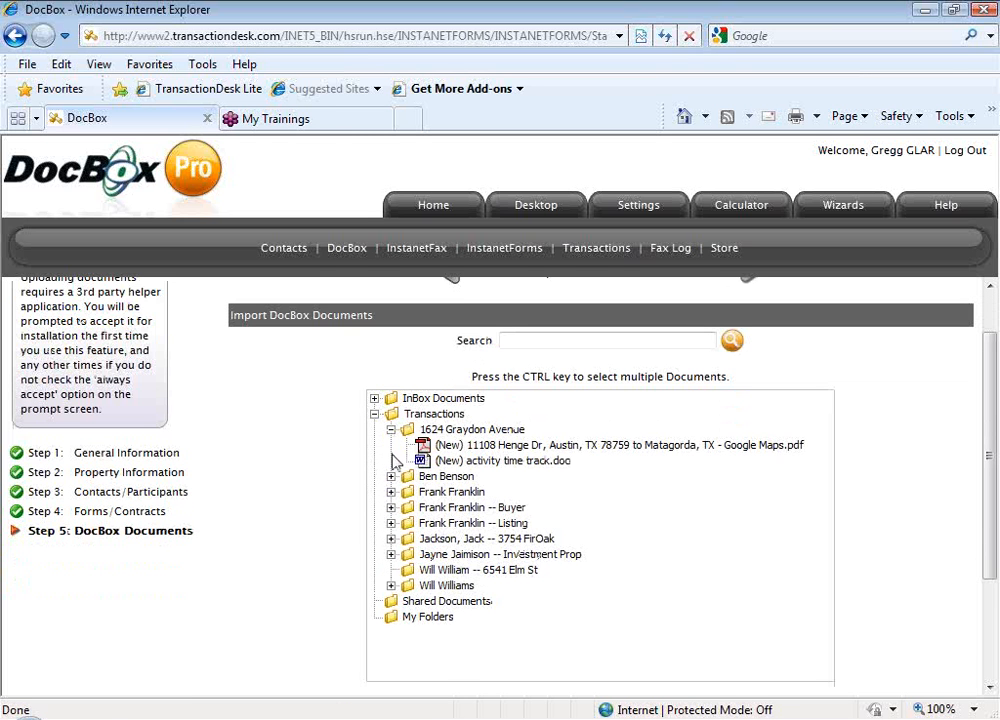
pyautogui.click(391, 476)
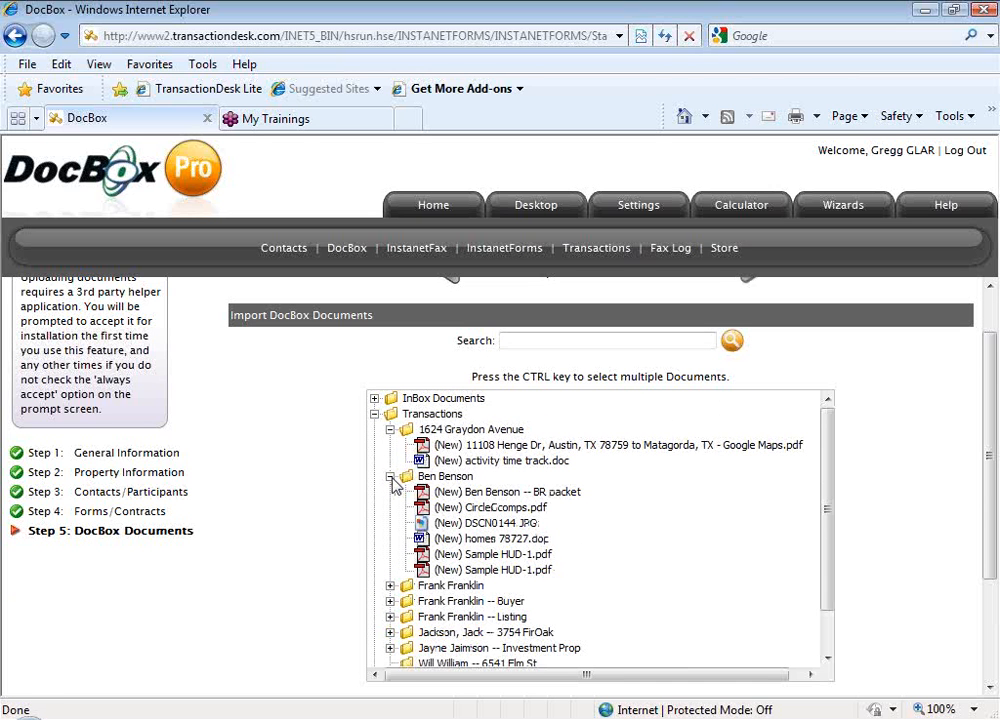
pyautogui.scroll(-1, 392, 484)
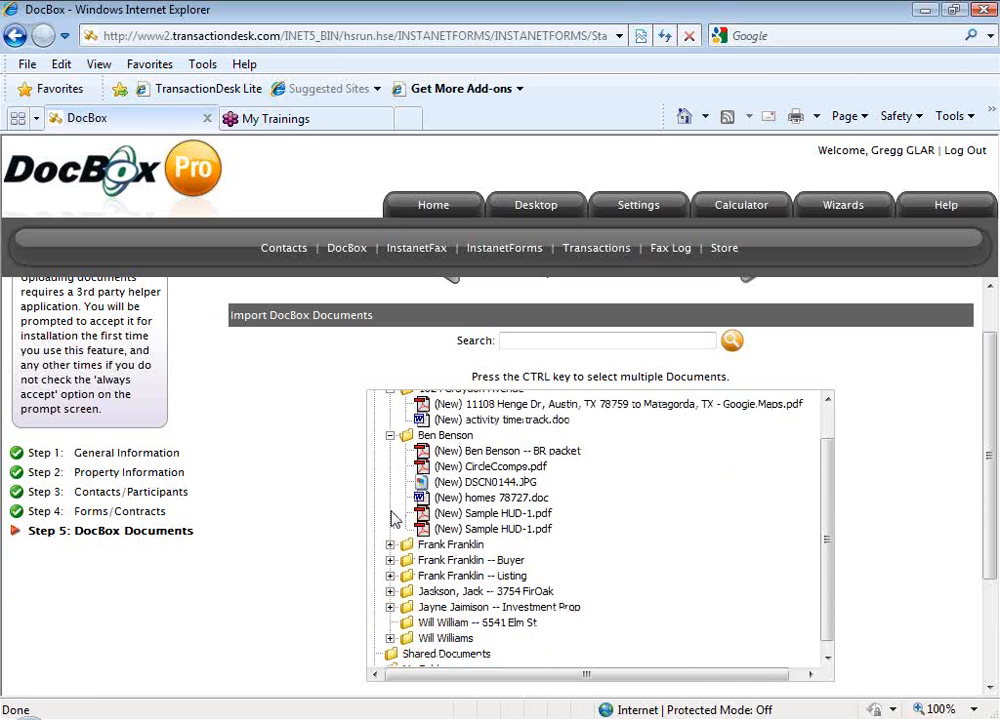
pyautogui.click(474, 517)
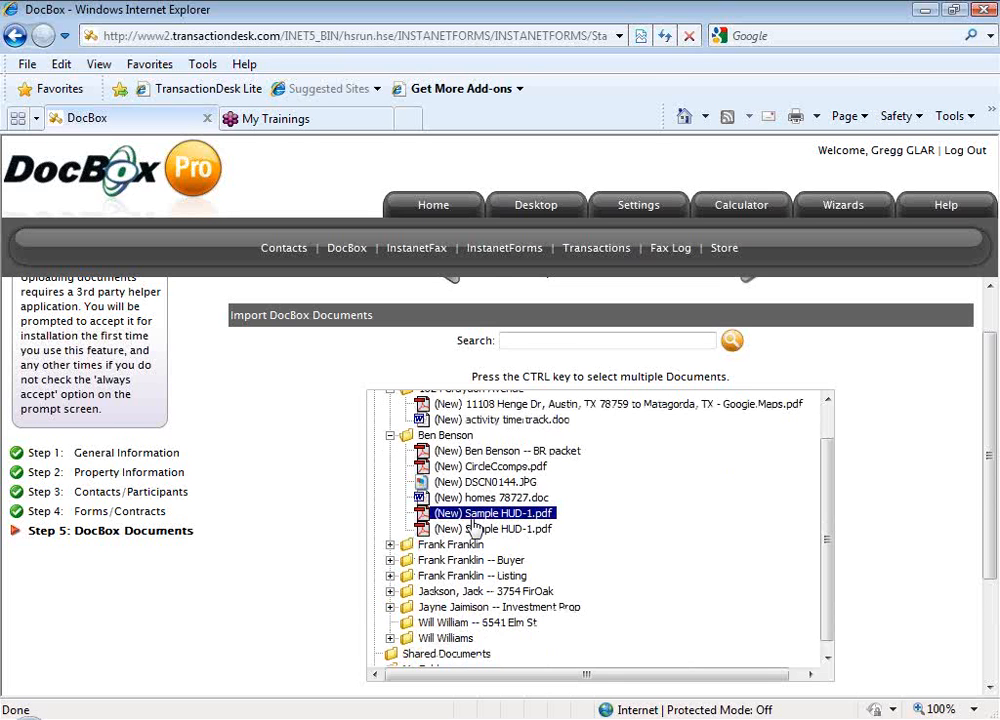
pyautogui.scroll(-2, 474, 527)
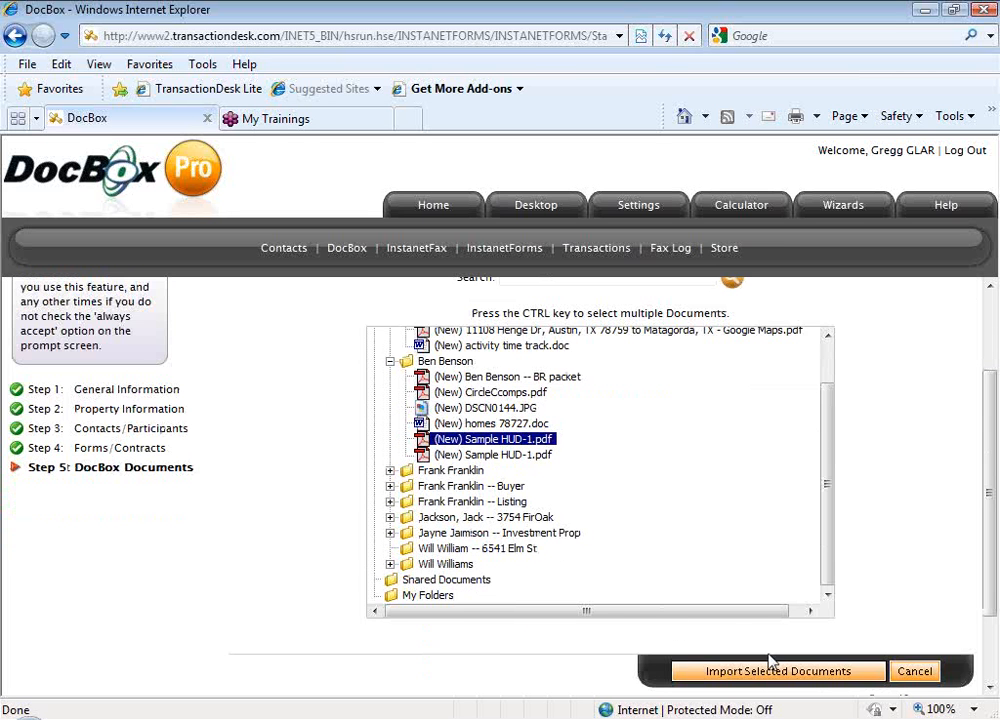
pyautogui.click(740, 672)
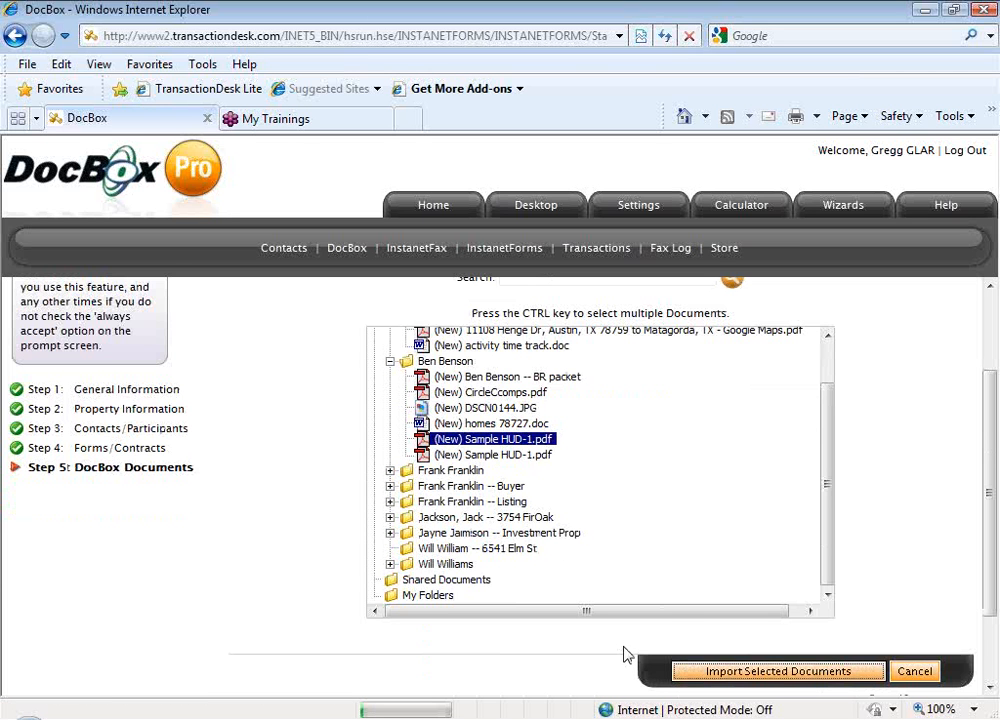
pyautogui.click(593, 580)
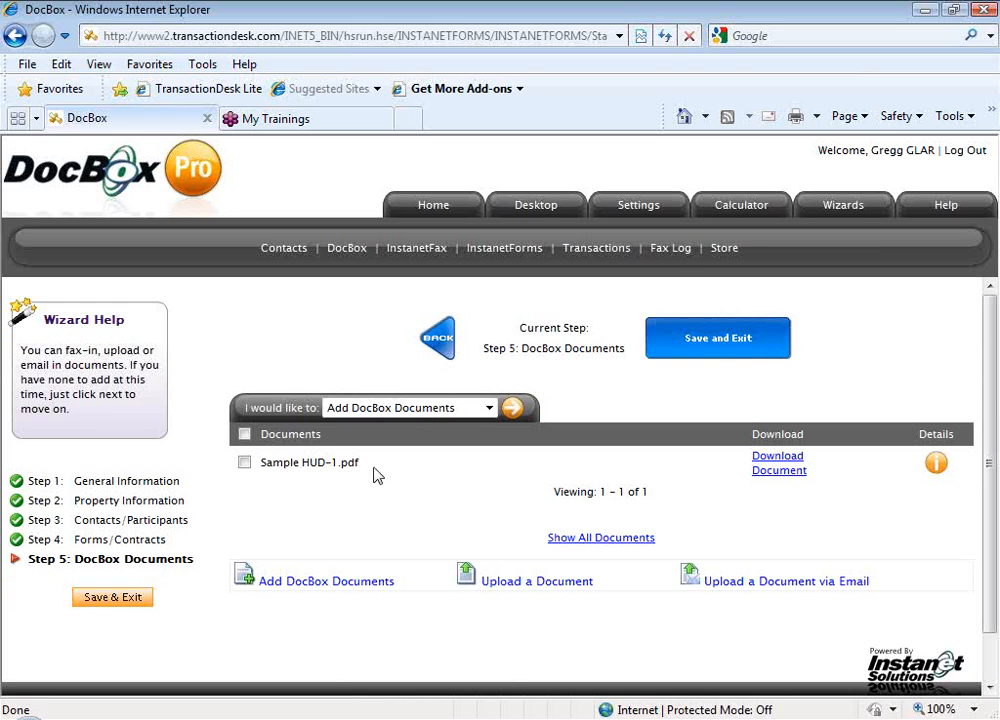
# Save and exit the template, and open New SFR Listing Packet to review its overview
pyautogui.click(716, 340)
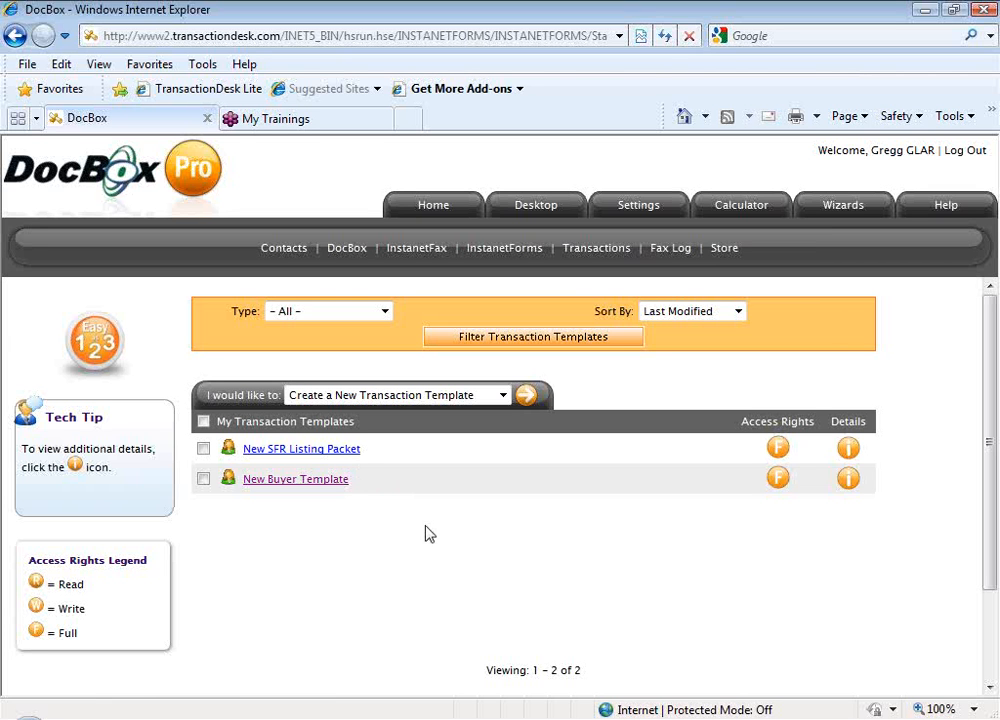
pyautogui.click(347, 457)
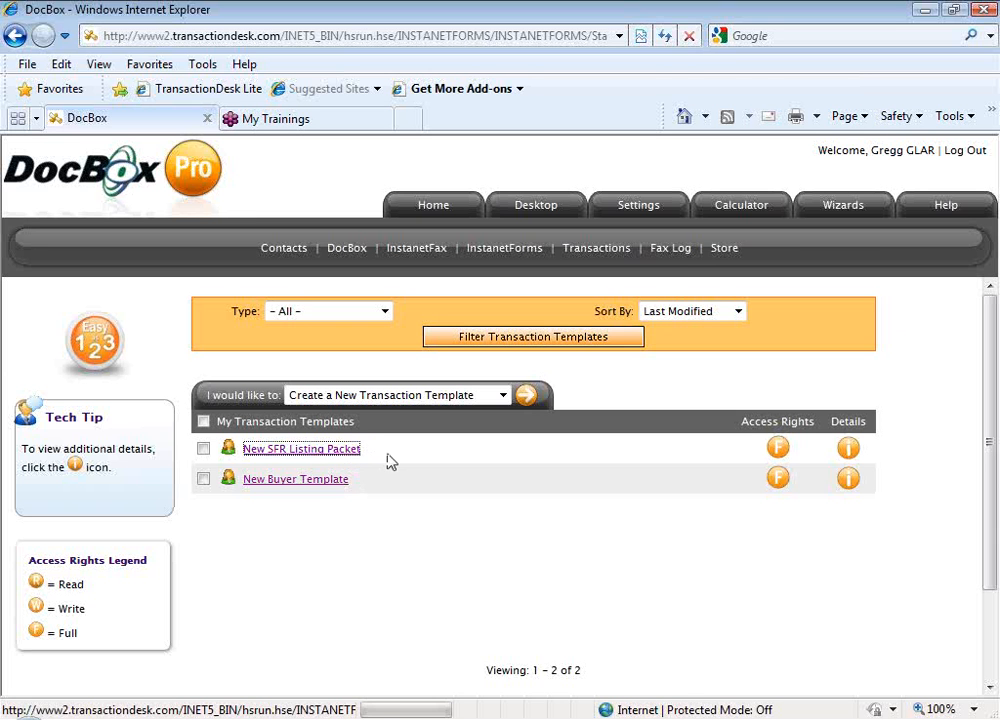
pyautogui.scroll(-3, 487, 540)
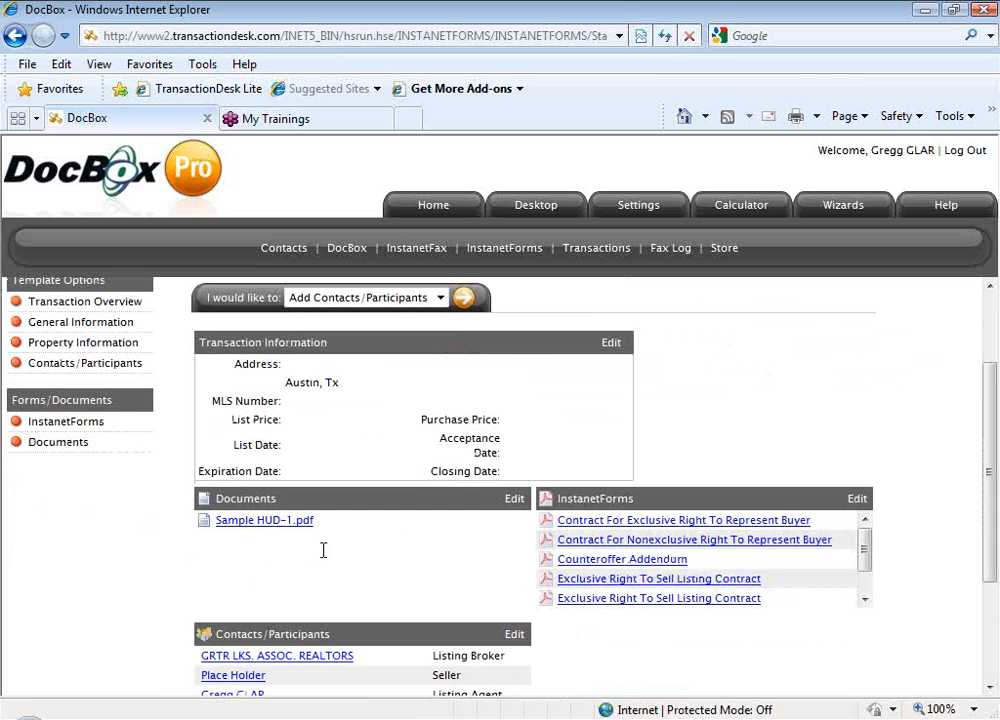
pyautogui.scroll(-2, 300, 533)
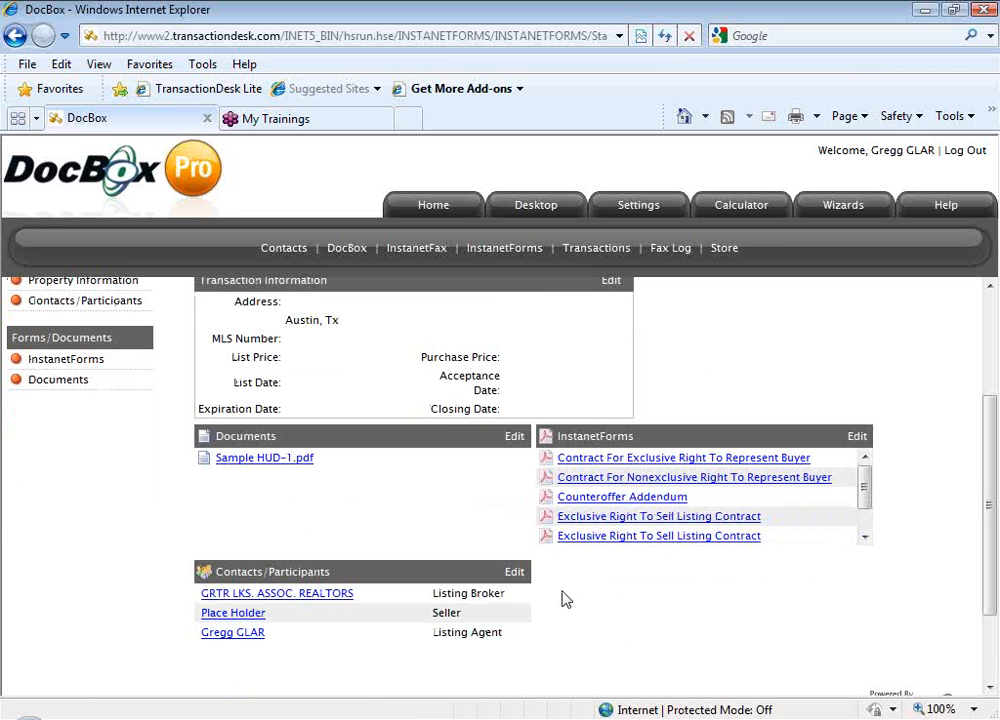
# Open the first Exclusive Right To Sell Listing Contract form and set the compensation on line 36 to 6 percent or $0
pyautogui.click(743, 521)
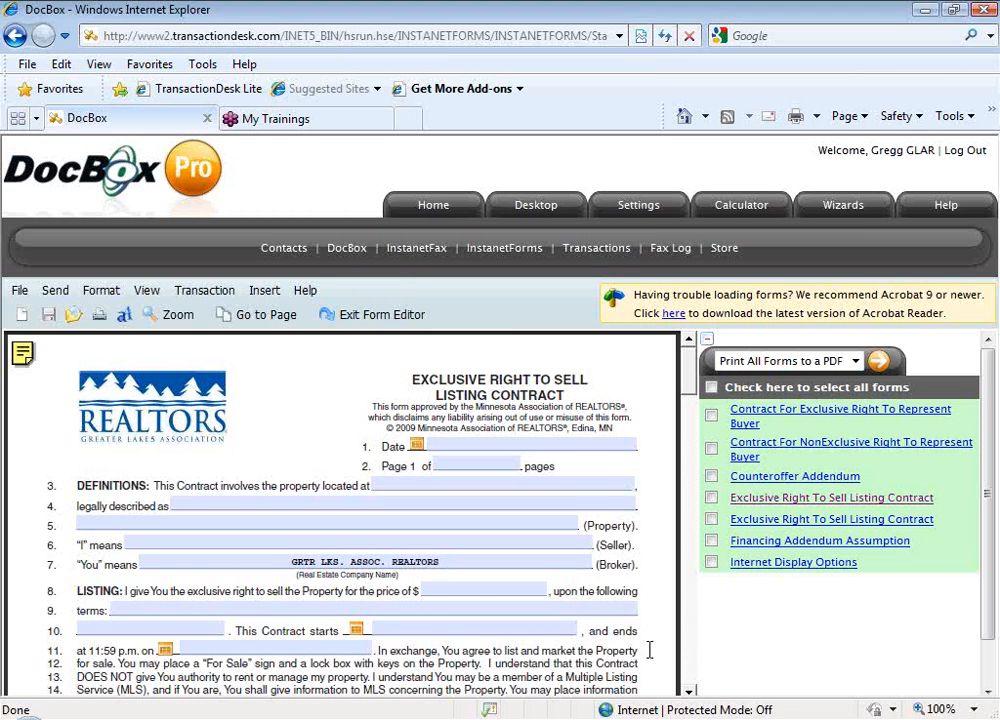
pyautogui.scroll(-2, 647, 617)
pyautogui.scroll(-5, 649, 650)
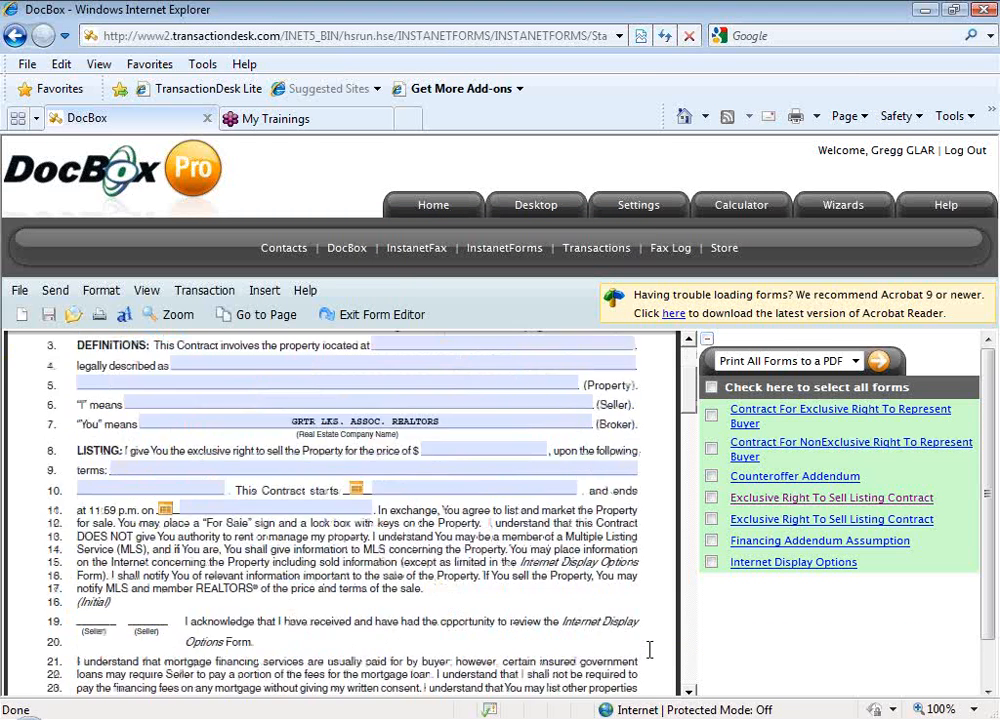
pyautogui.scroll(-1, 649, 650)
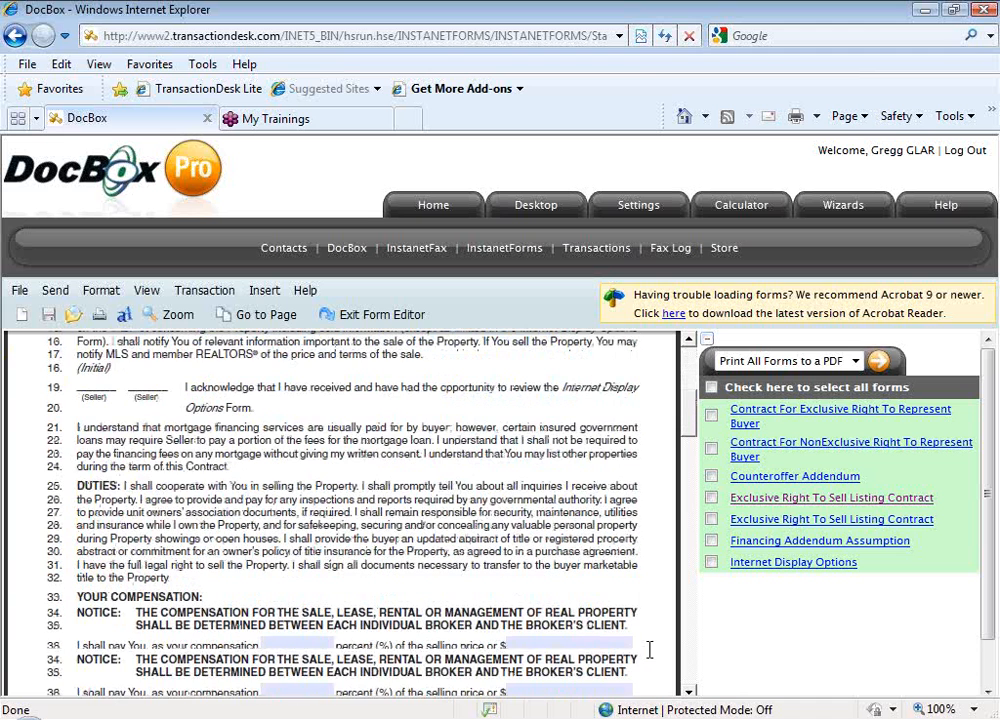
pyautogui.scroll(1, 649, 650)
pyautogui.scroll(-1, 649, 650)
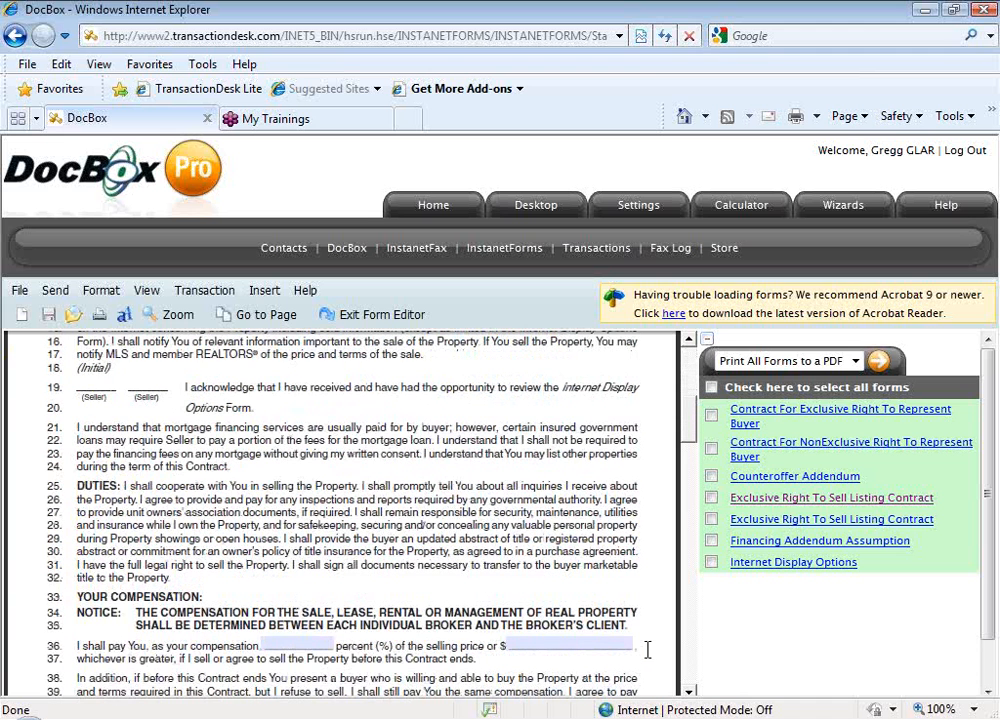
pyautogui.scroll(-1, 649, 650)
pyautogui.scroll(-1, 648, 650)
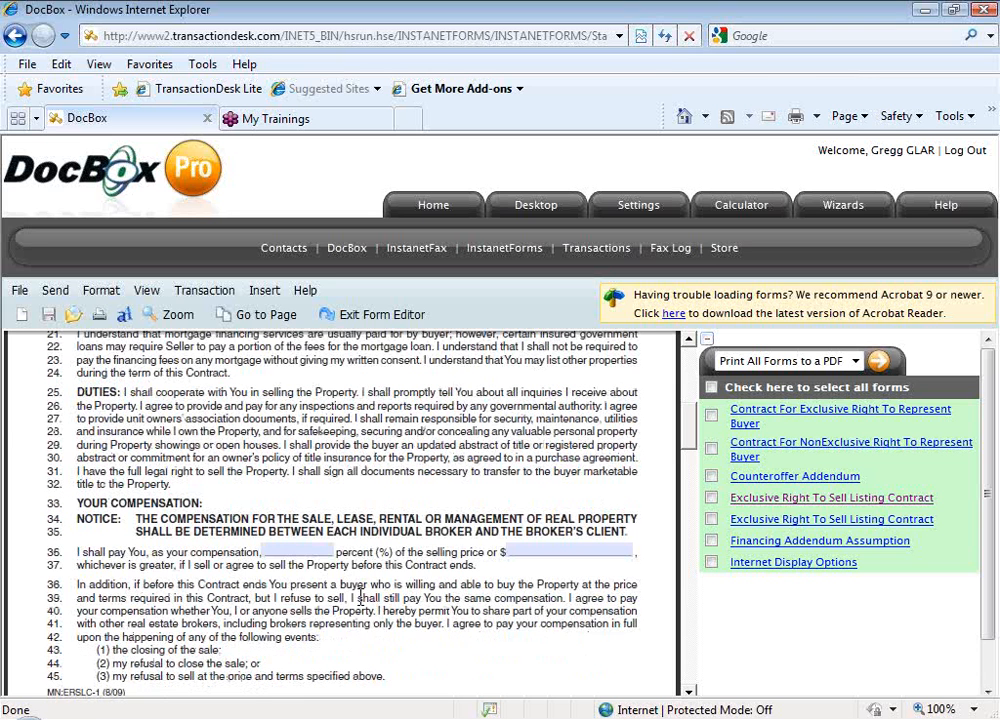
pyautogui.click(300, 553)
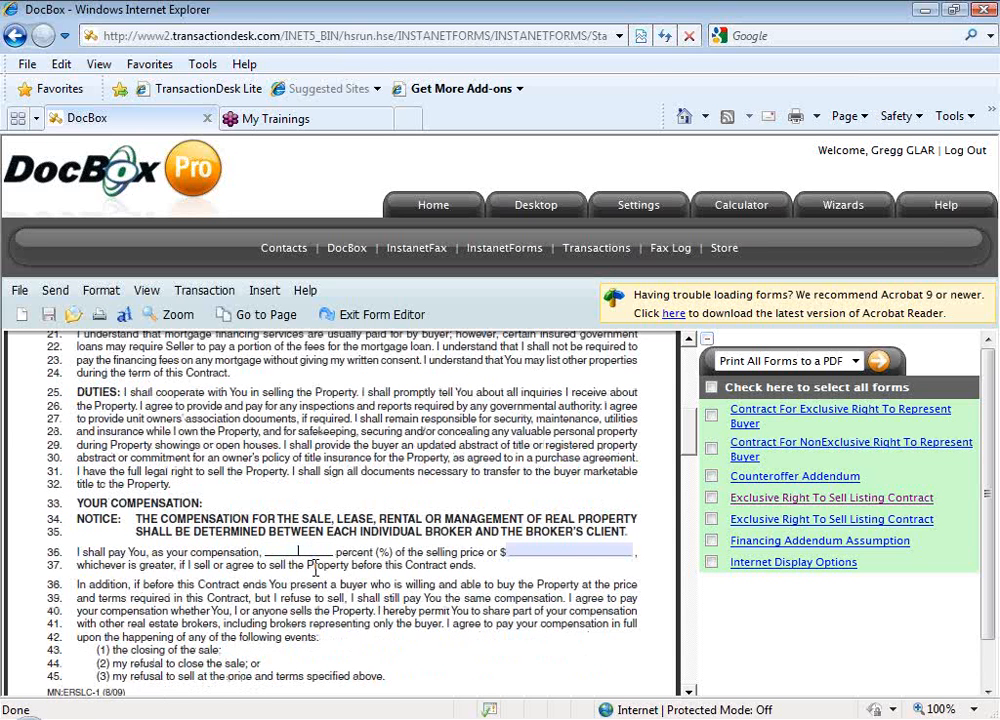
pyautogui.write('6')
pyautogui.click(557, 552)
pyautogui.write('0')
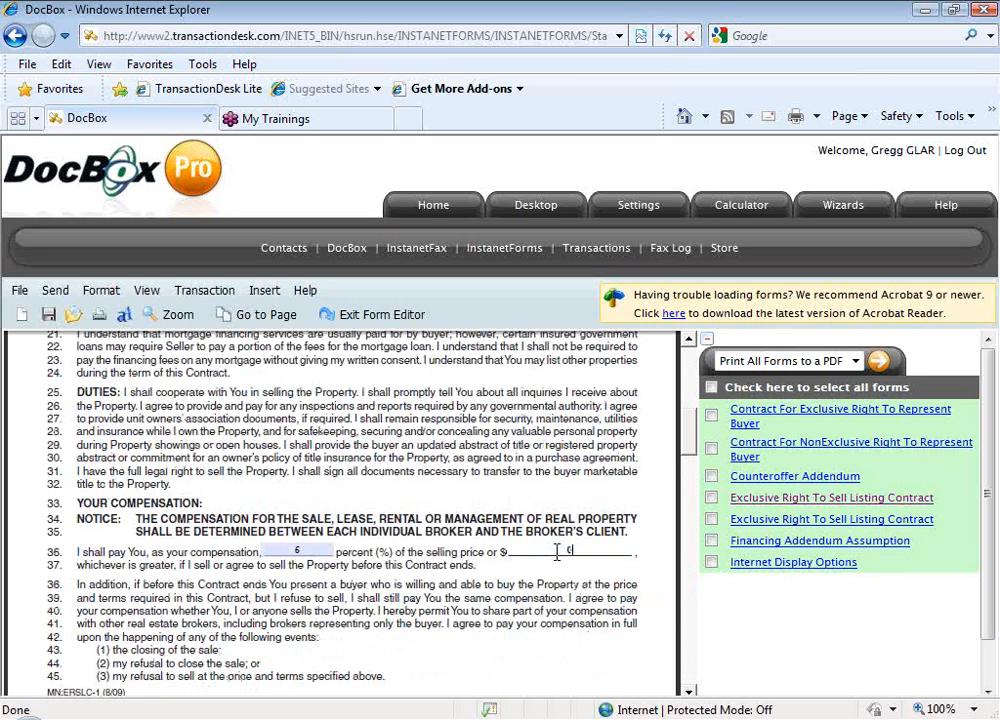
pyautogui.click(562, 571)
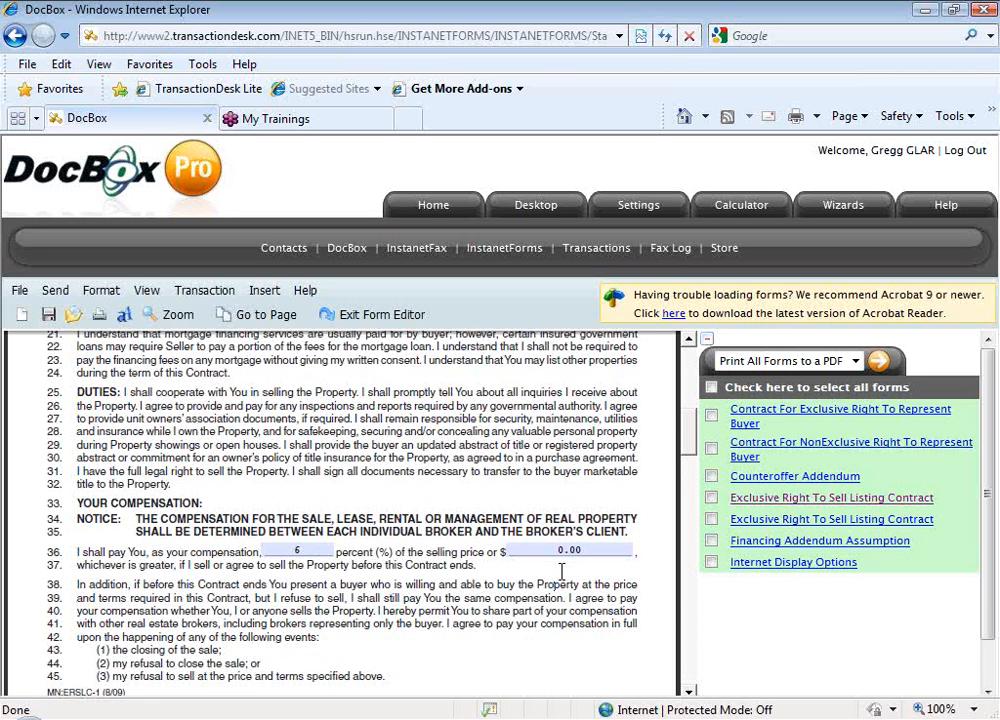
# Set the post-contract protection period on line 48 of the listing contract to 60 days
pyautogui.scroll(-1, 562, 571)
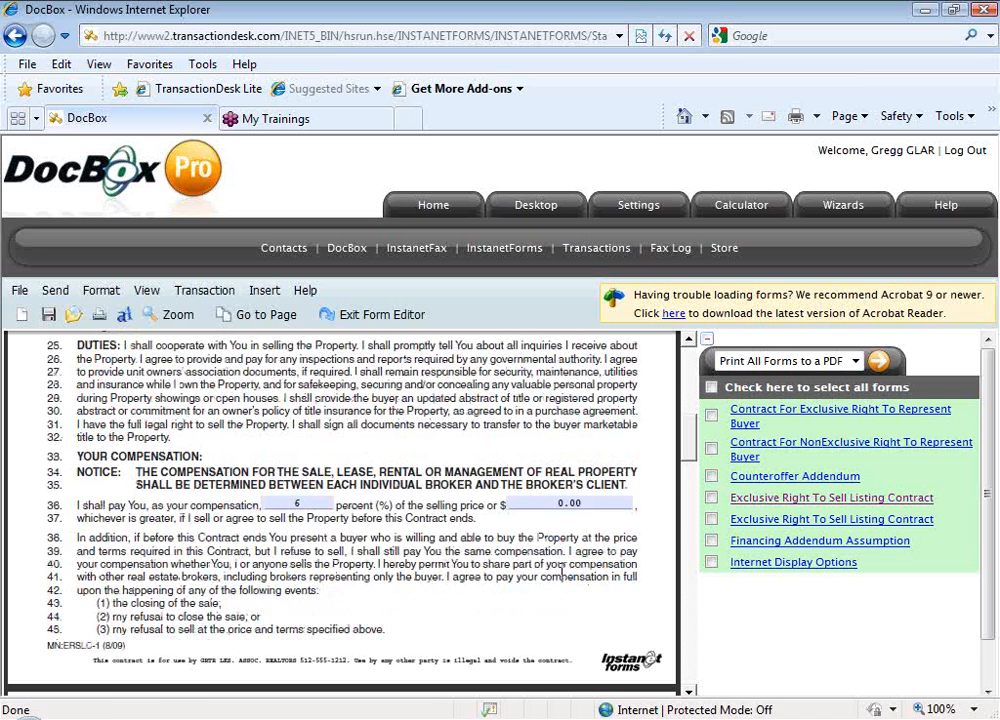
pyautogui.scroll(-4, 560, 572)
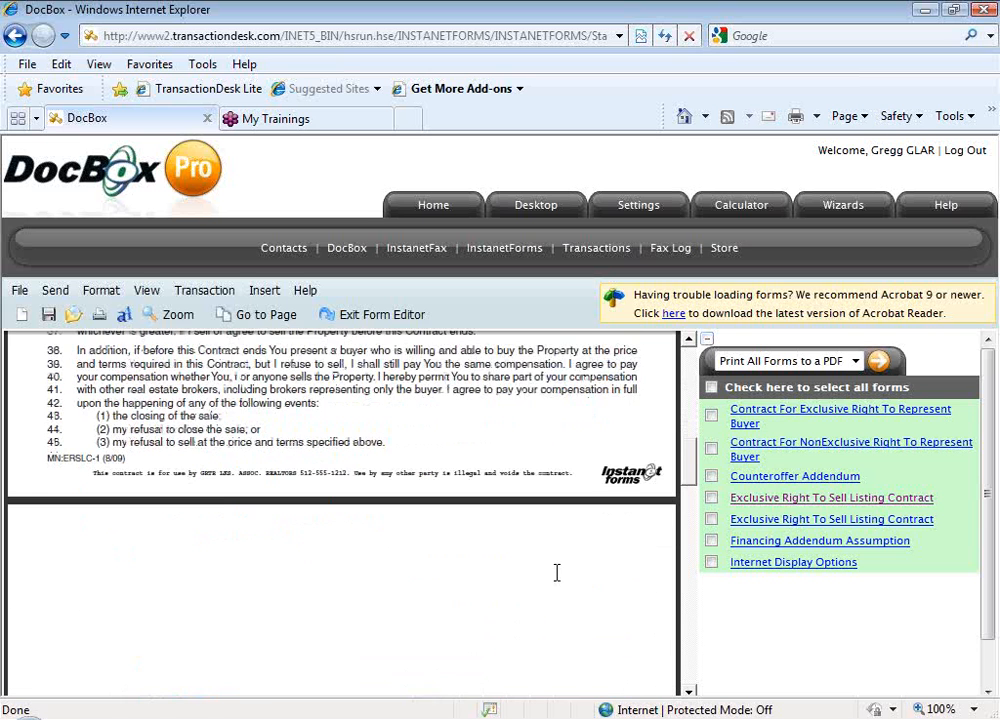
pyautogui.scroll(-1, 545, 572)
pyautogui.click(139, 570)
pyautogui.click(141, 569)
pyautogui.write('6')
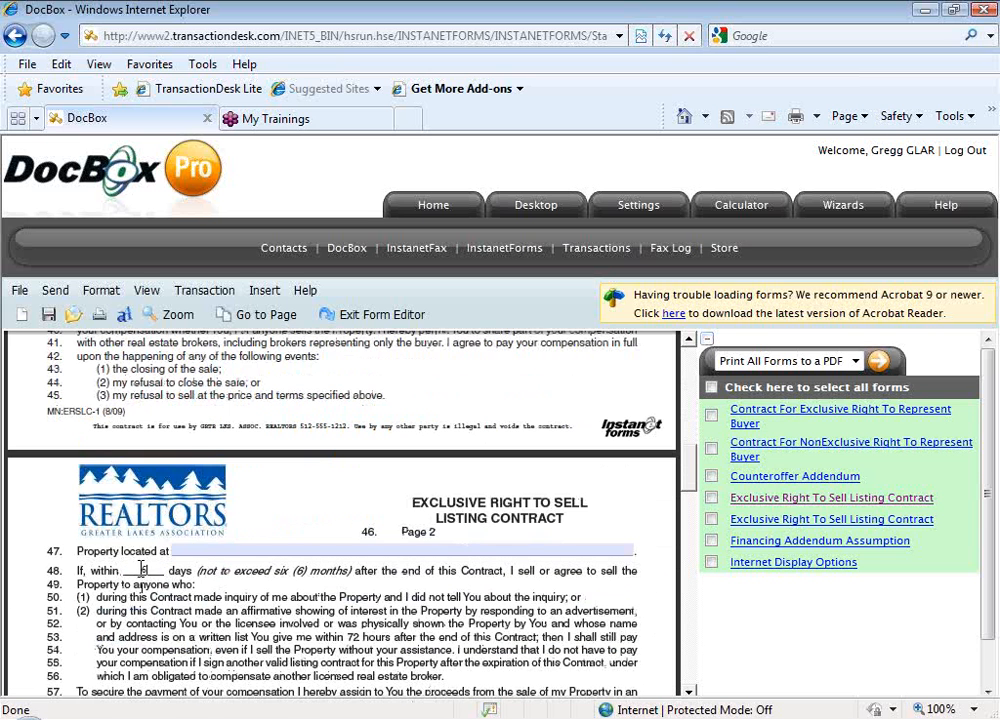
pyautogui.write('0')
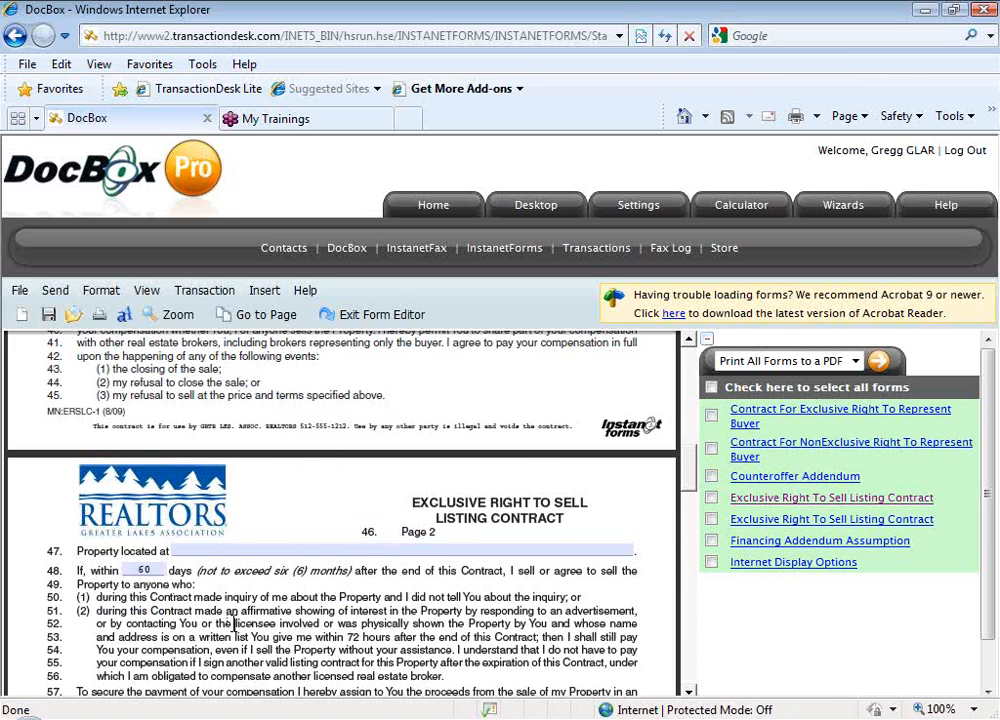
# Mark the line 86 option that the seller will agree to a dual agency representation
pyautogui.scroll(-4, 235, 623)
pyautogui.scroll(-6, 235, 623)
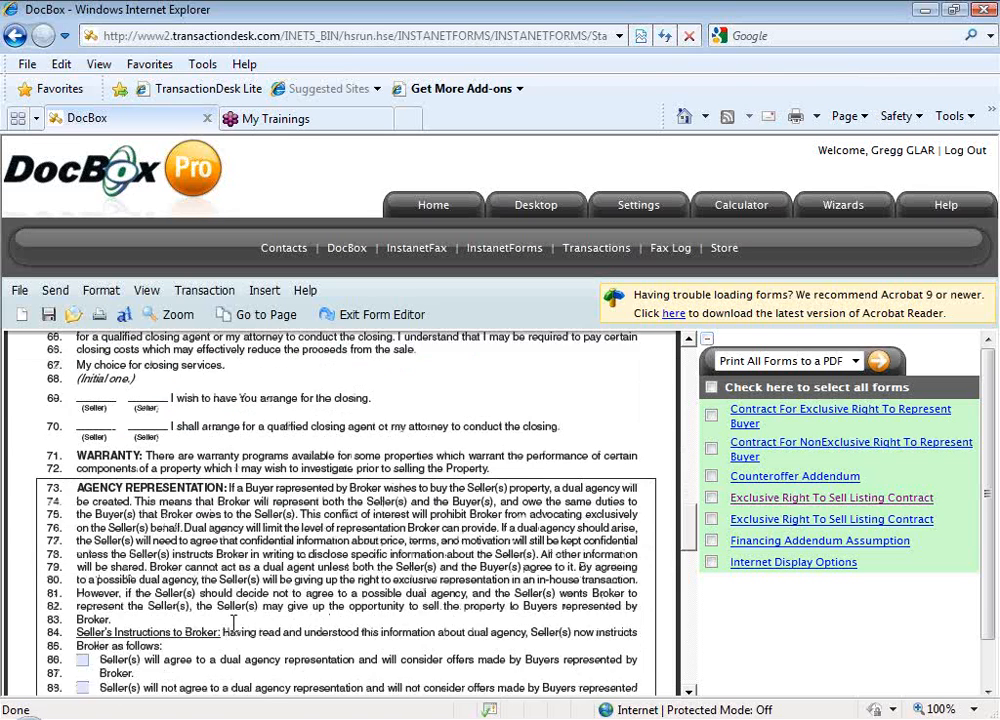
pyautogui.scroll(-2, 233, 622)
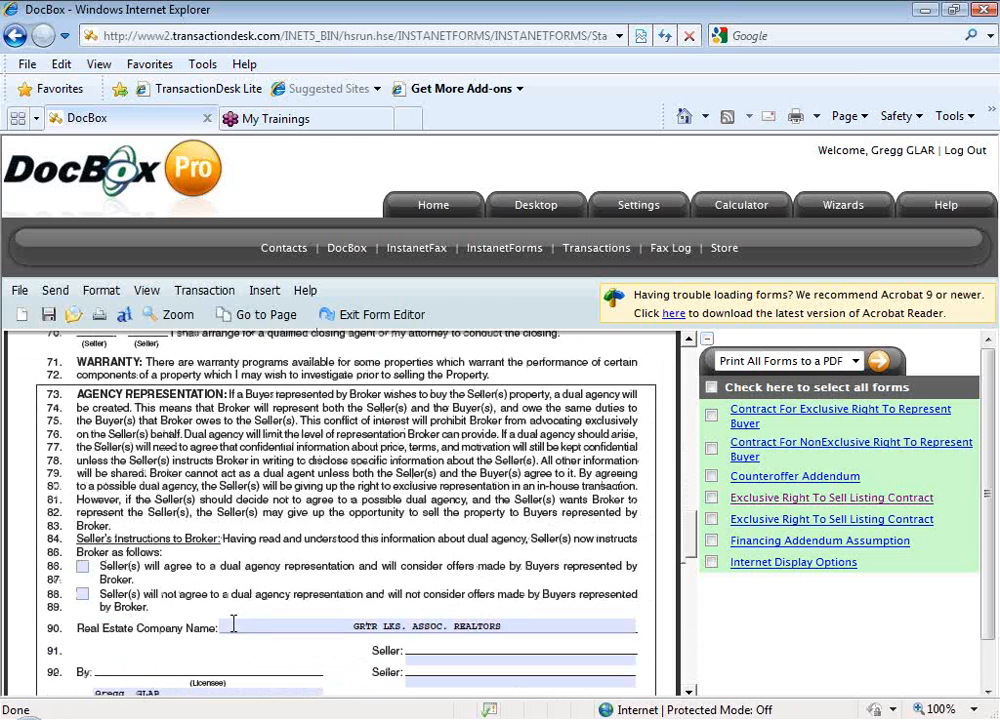
pyautogui.click(82, 568)
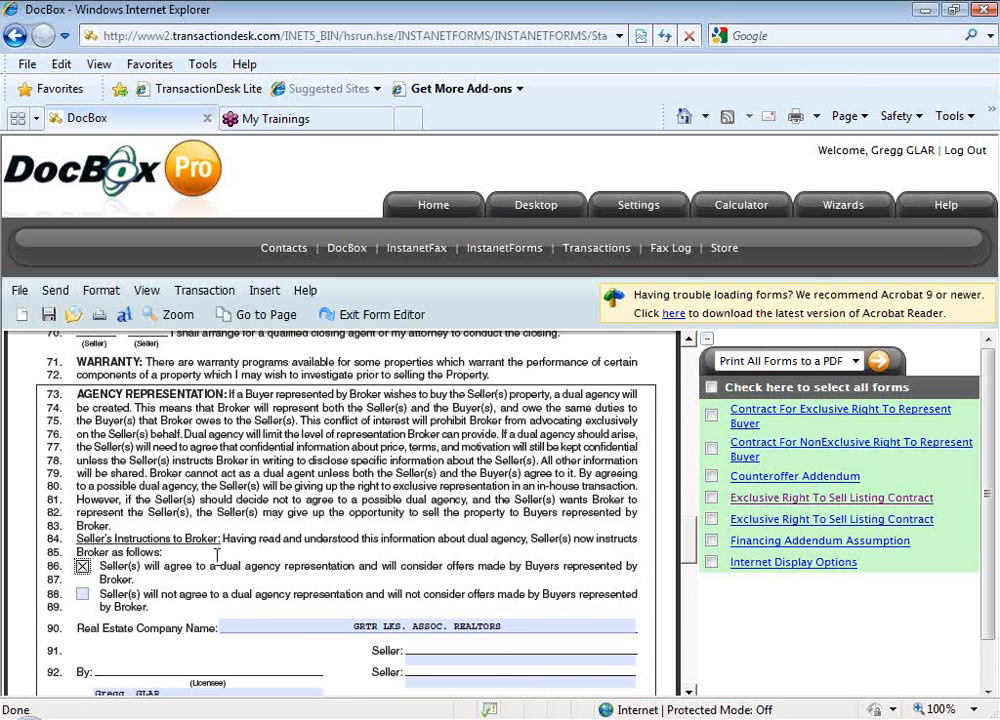
# Save the listing contract form and exit the form editor to the New SFR Listing Packet overview
pyautogui.click(49, 316)
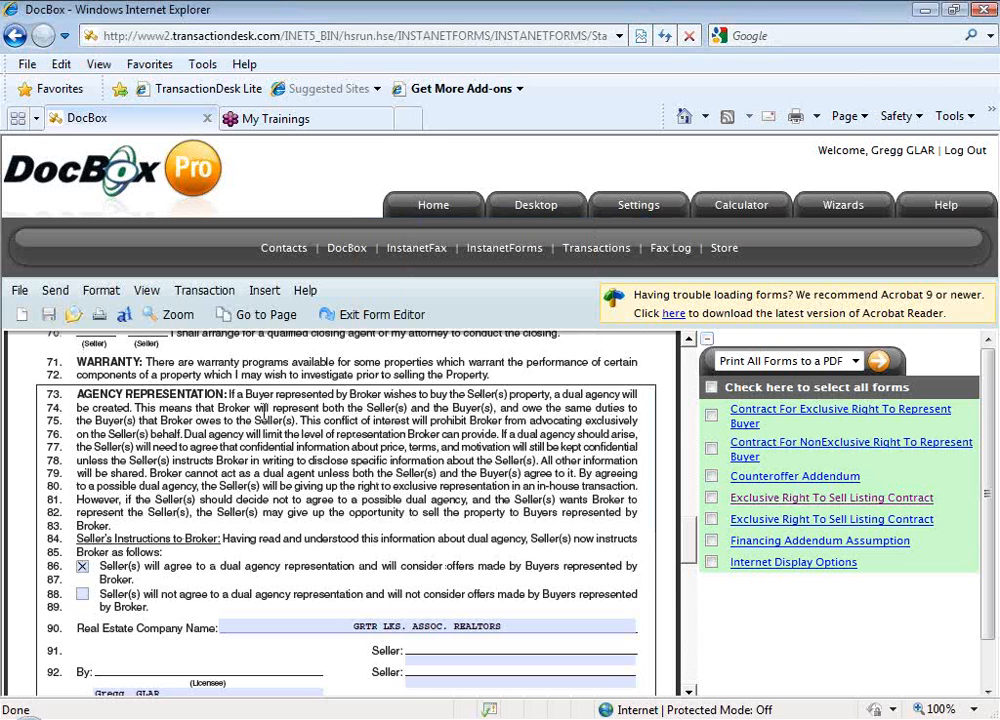
pyautogui.click(393, 316)
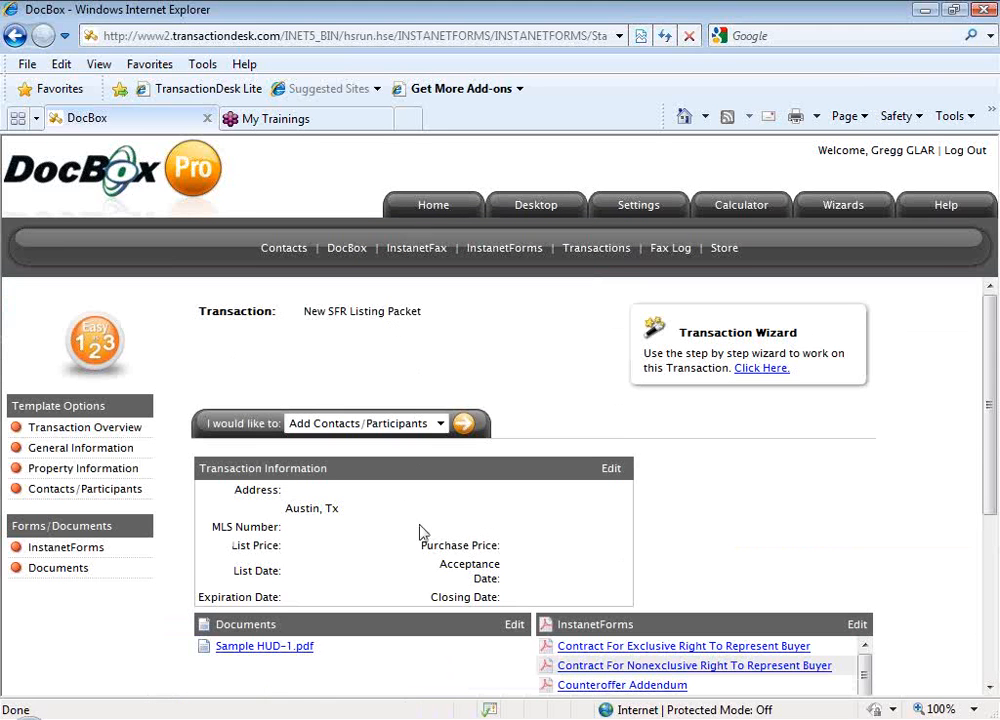
pyautogui.scroll(-1, 475, 555)
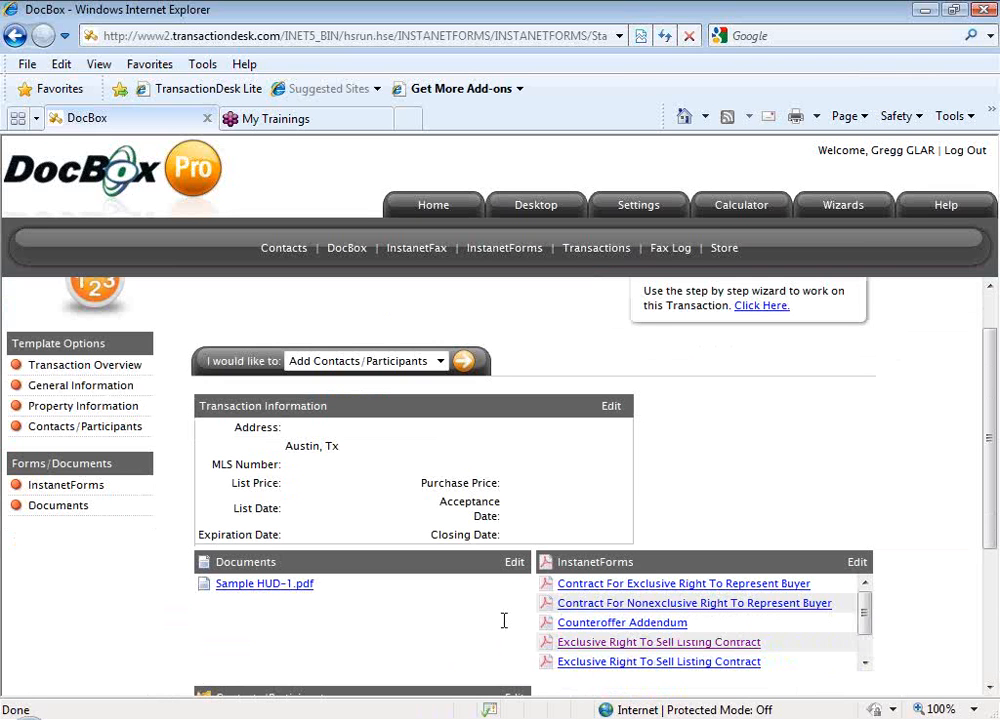
pyautogui.click(676, 717)
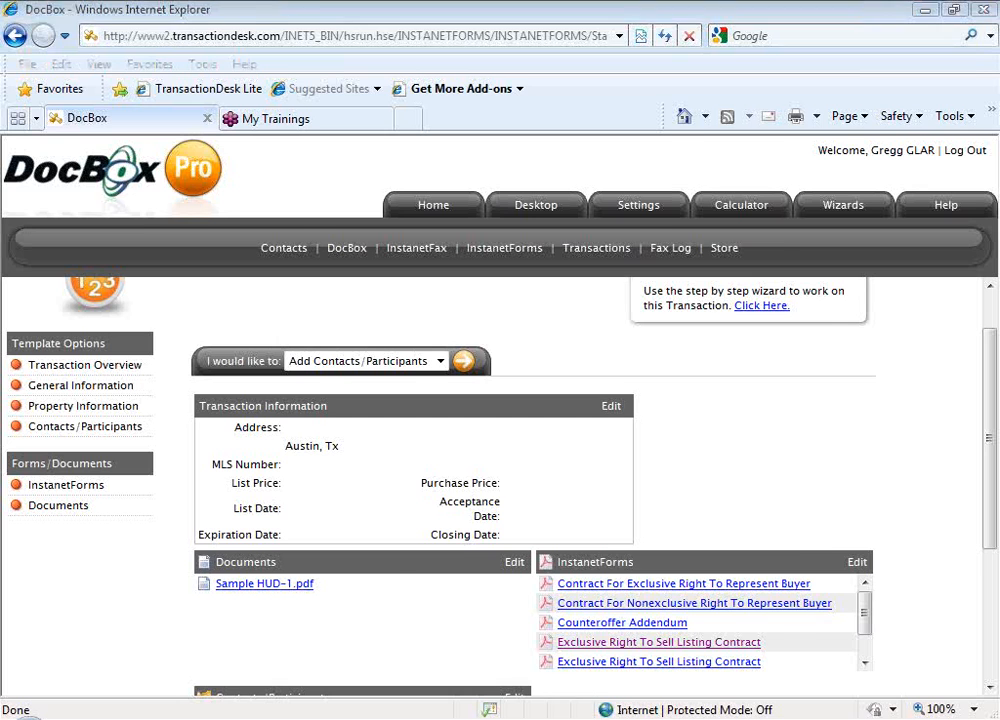